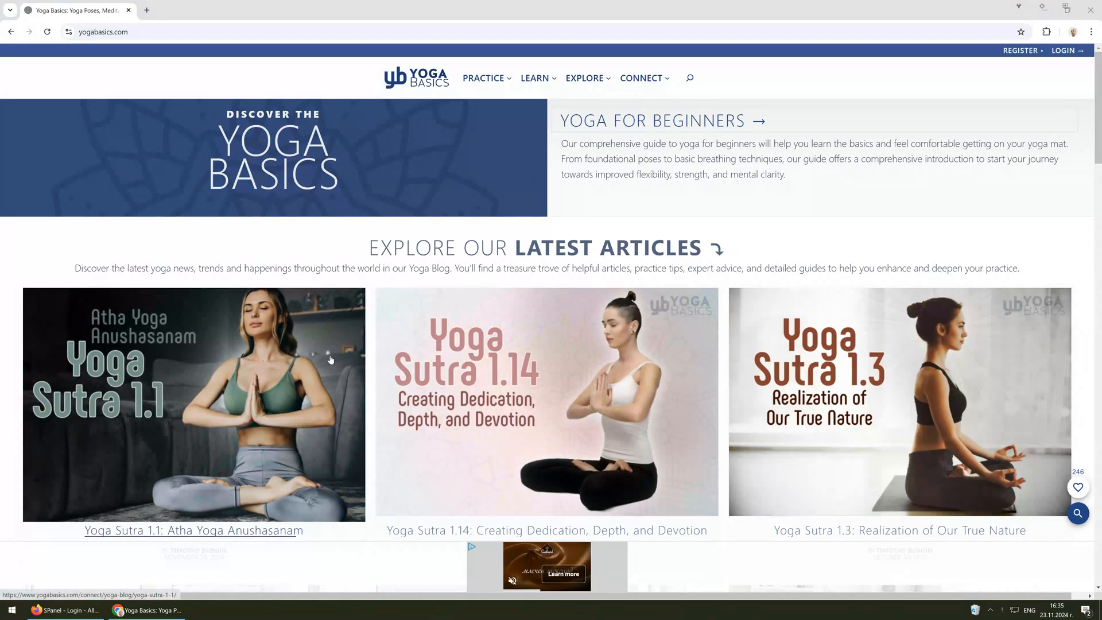
{"action": "scroll", "coordinate": [676, 309], "scroll_direction": "down", "scroll_amount": 8}
{"action": "scroll", "coordinate": [676, 308], "scroll_direction": "up", "scroll_amount": 8}
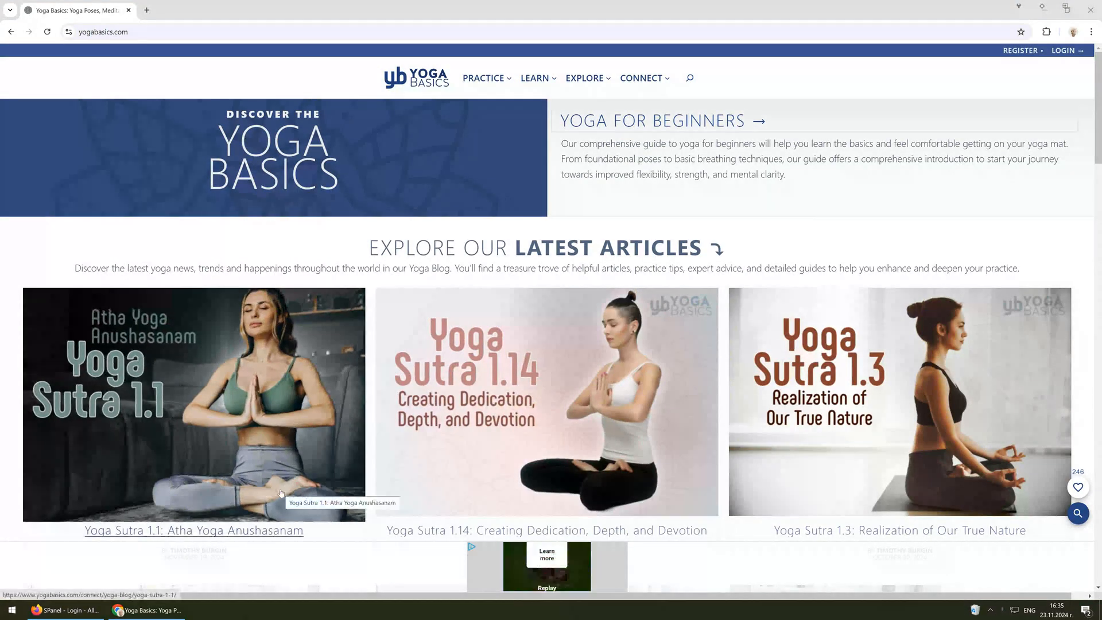
- Switch to SPanel in Firefox, log in with the prefilled credentials, and open the management interface of the yogabasics.com account
{"action": "left_click", "coordinate": [90, 615]}
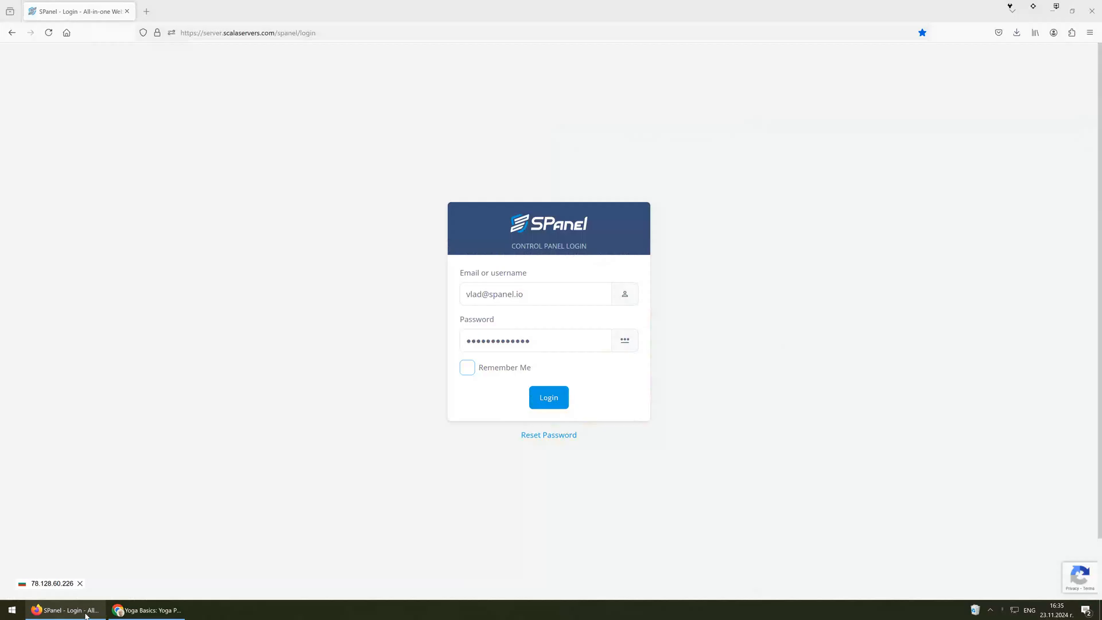
{"action": "left_click", "coordinate": [553, 399]}
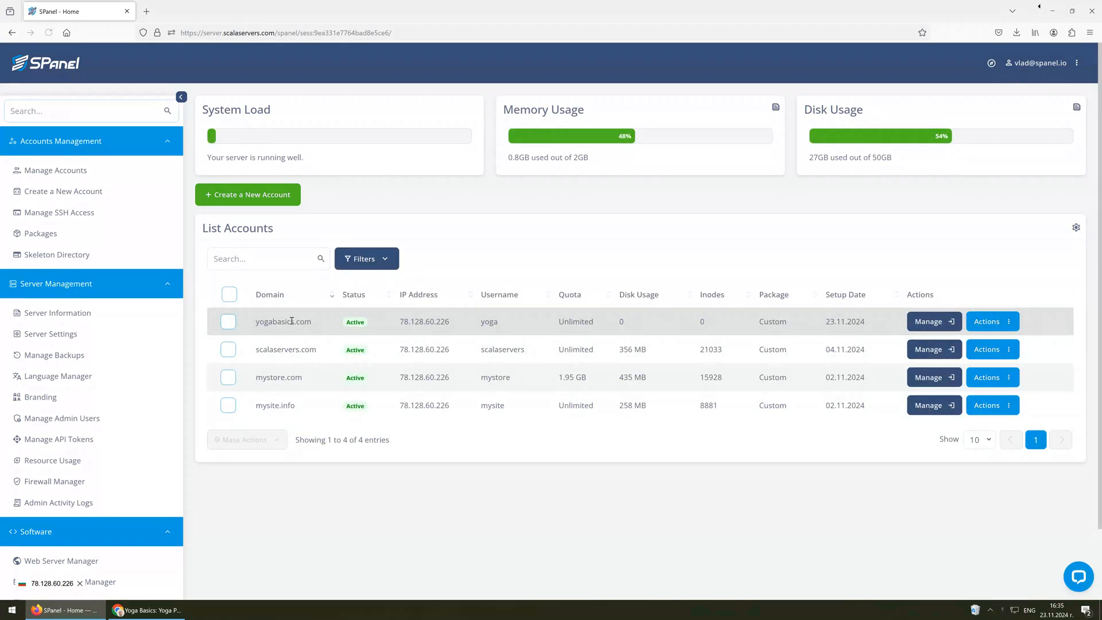
{"action": "left_click_drag", "start_coordinate": [256, 322], "coordinate": [293, 322]}
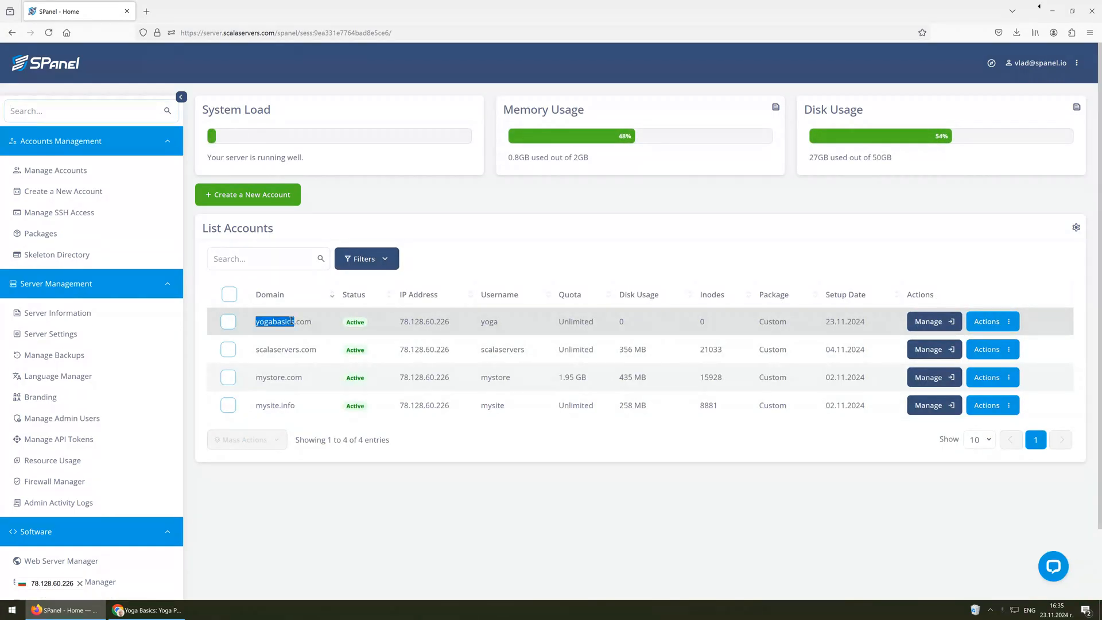
{"action": "left_click", "coordinate": [929, 322]}
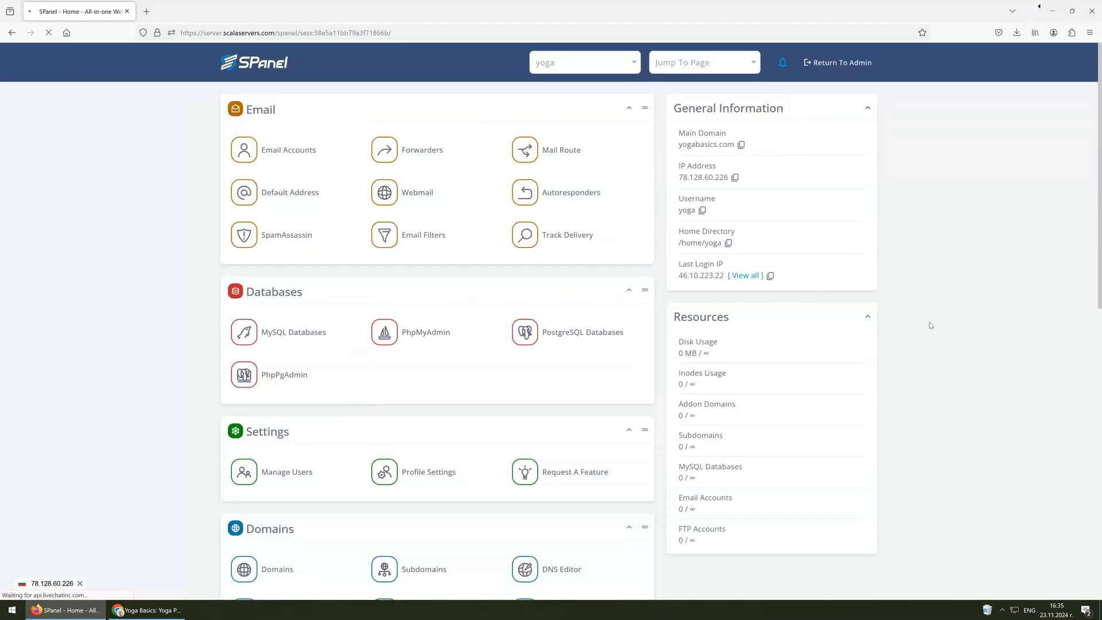
- Open index.html from the public_html folder for editing in the account's File Manager
{"action": "scroll", "coordinate": [491, 361], "scroll_direction": "down", "scroll_amount": 5}
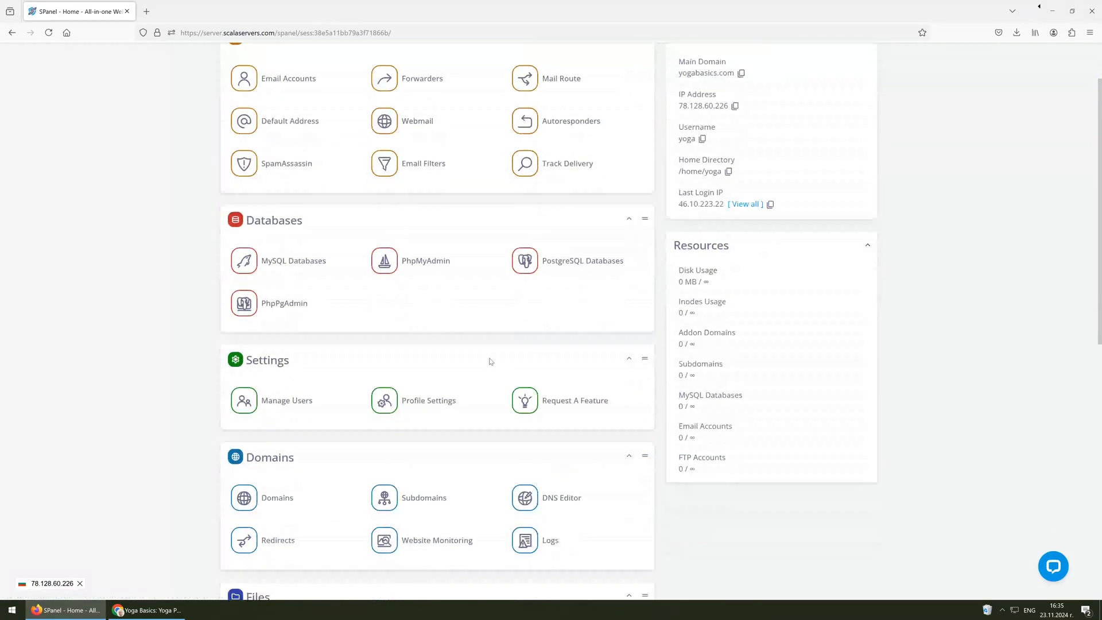
{"action": "left_click", "coordinate": [301, 387]}
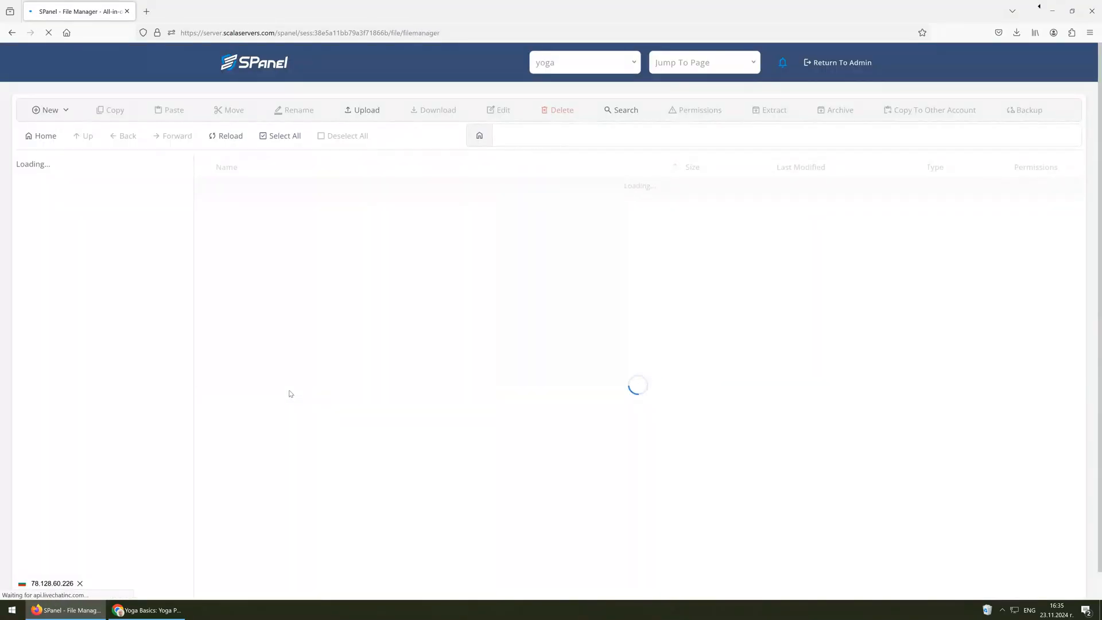
{"action": "double_click", "coordinate": [246, 258]}
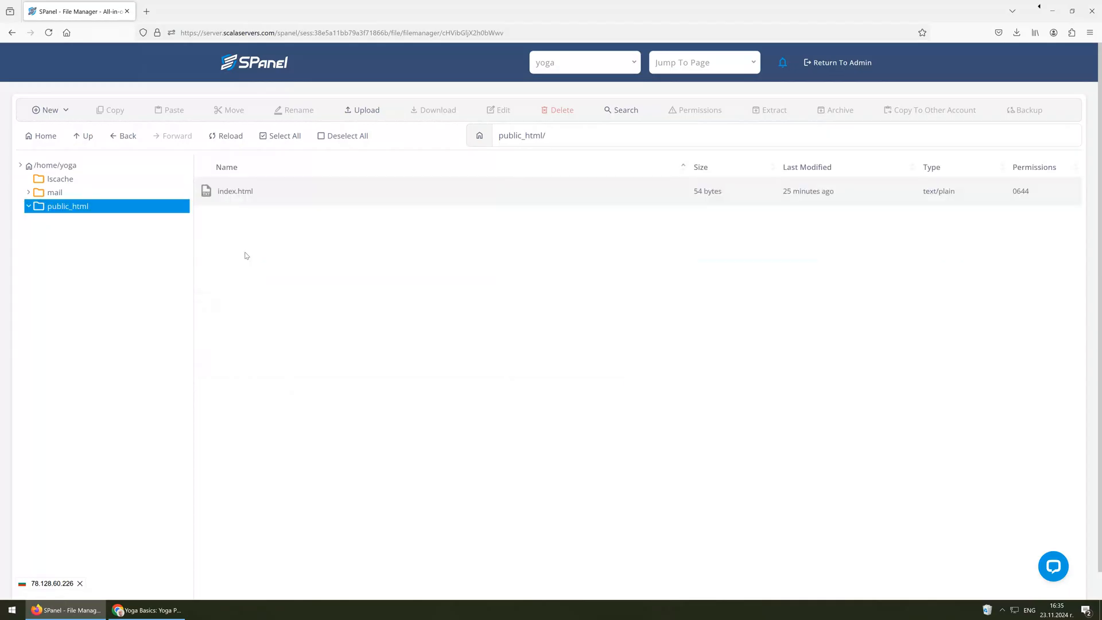
{"action": "left_click", "coordinate": [256, 197]}
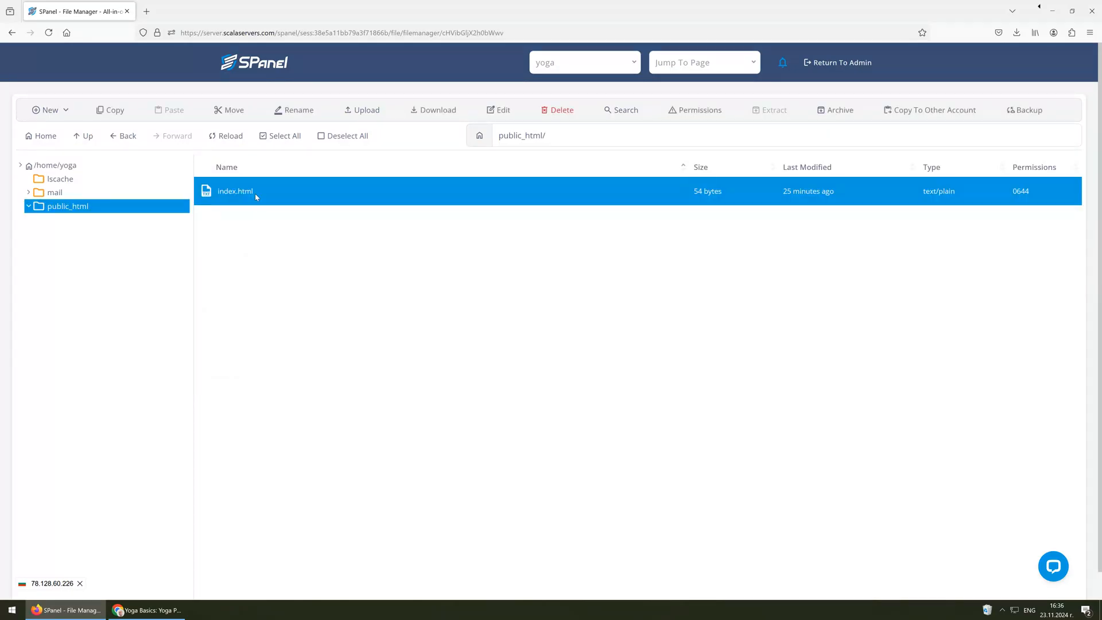
{"action": "right_click", "coordinate": [256, 197]}
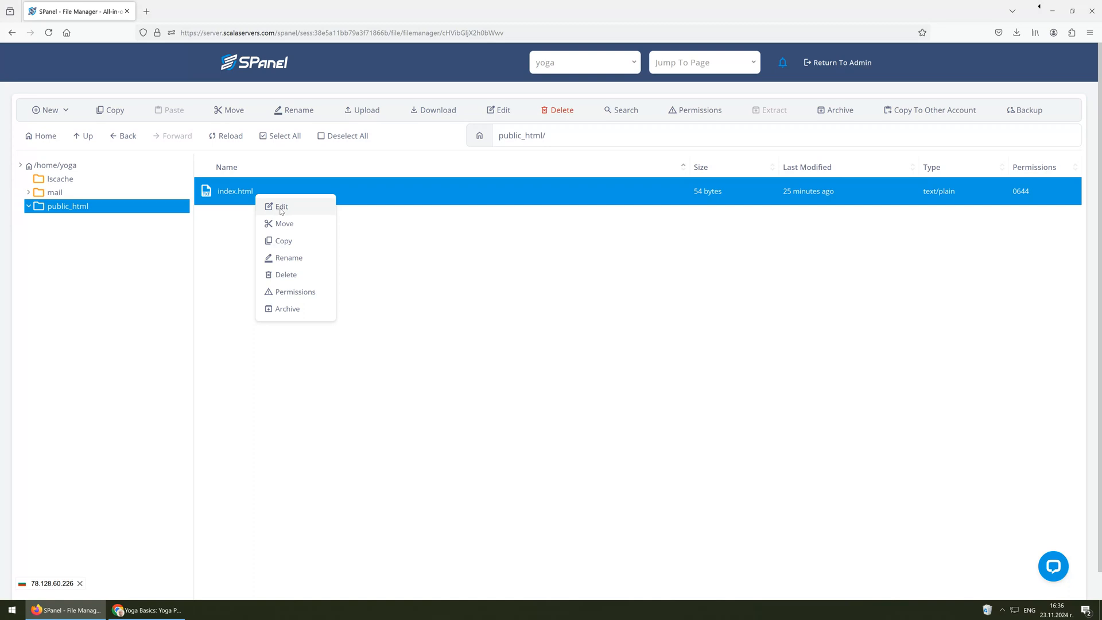
{"action": "left_click", "coordinate": [281, 208]}
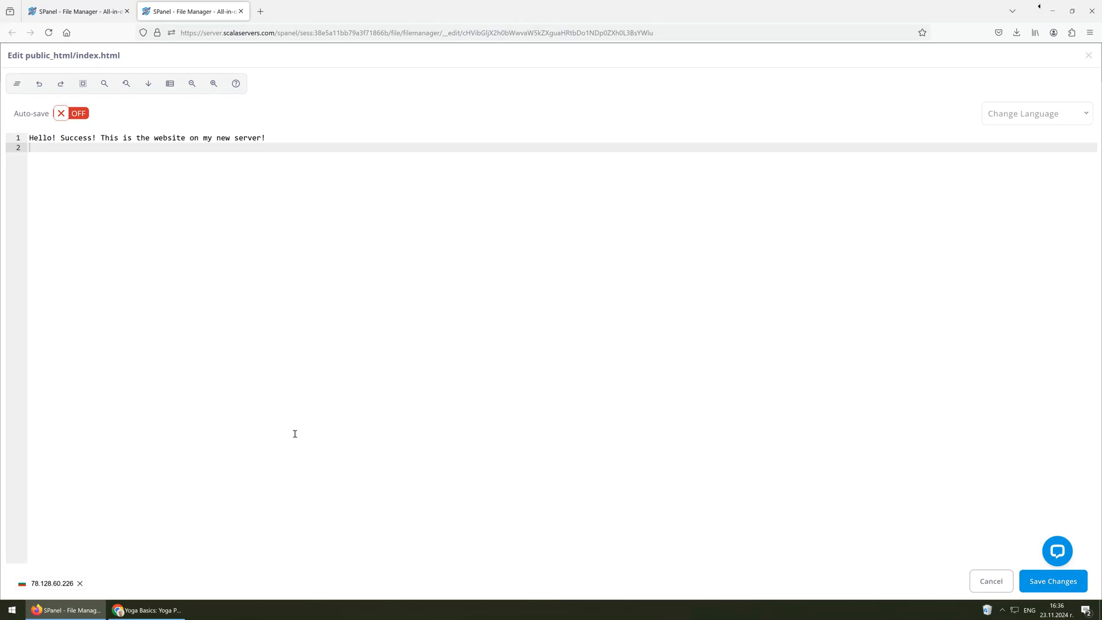
- Search the computer for Notepad, launch it, and maximize its window
{"action": "left_click", "coordinate": [13, 611]}
{"action": "type", "text": "note"}
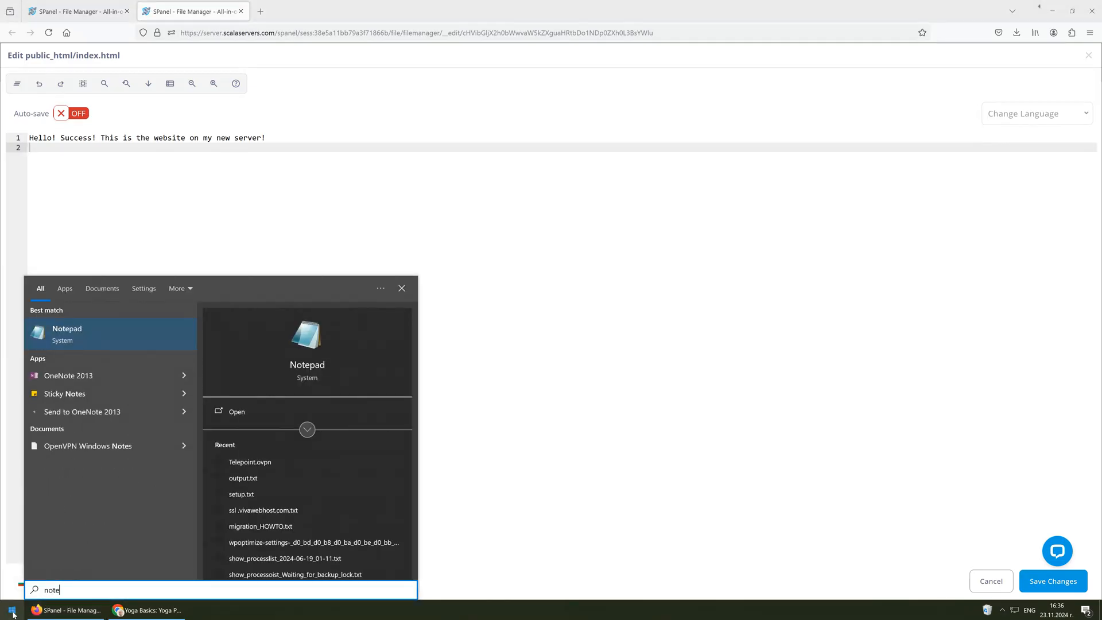
{"action": "right_click", "coordinate": [94, 333]}
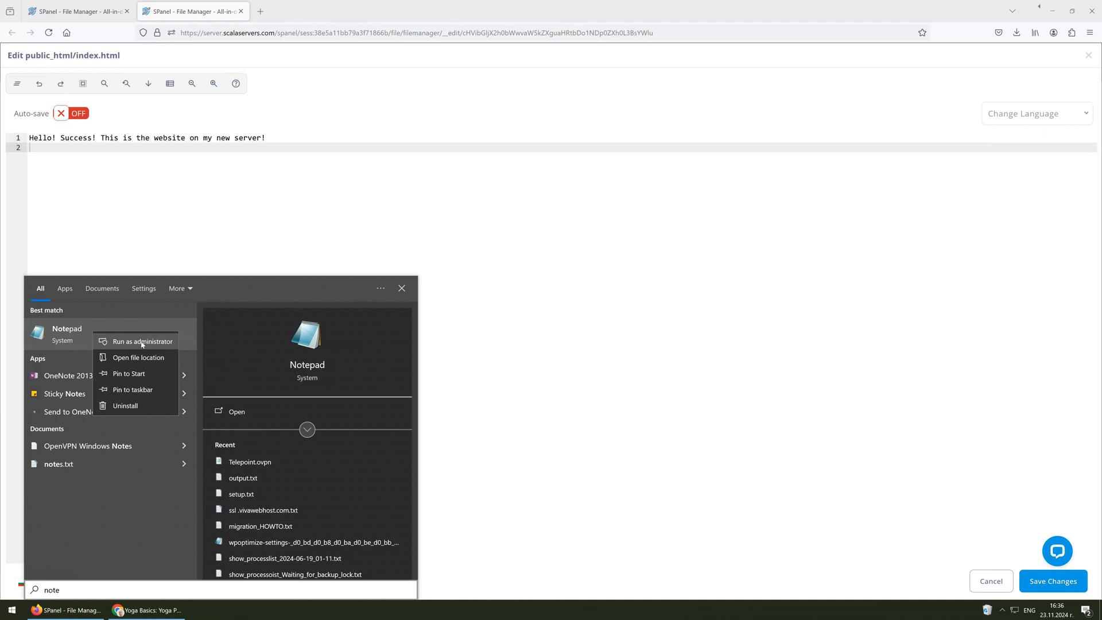
{"action": "key", "text": "Escape"}
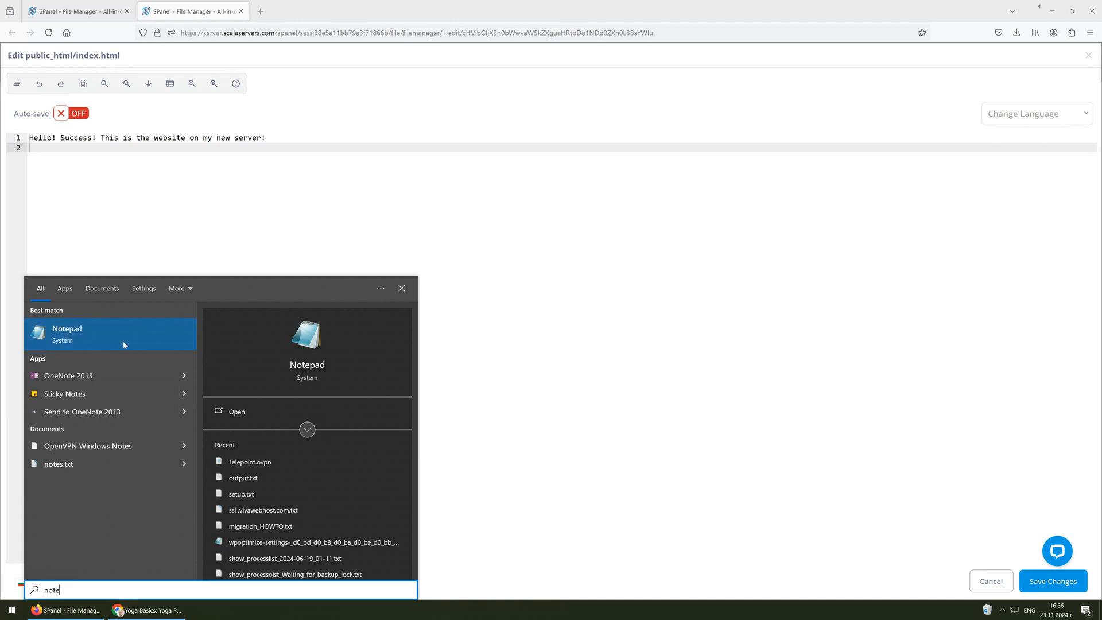
{"action": "left_click", "coordinate": [124, 343]}
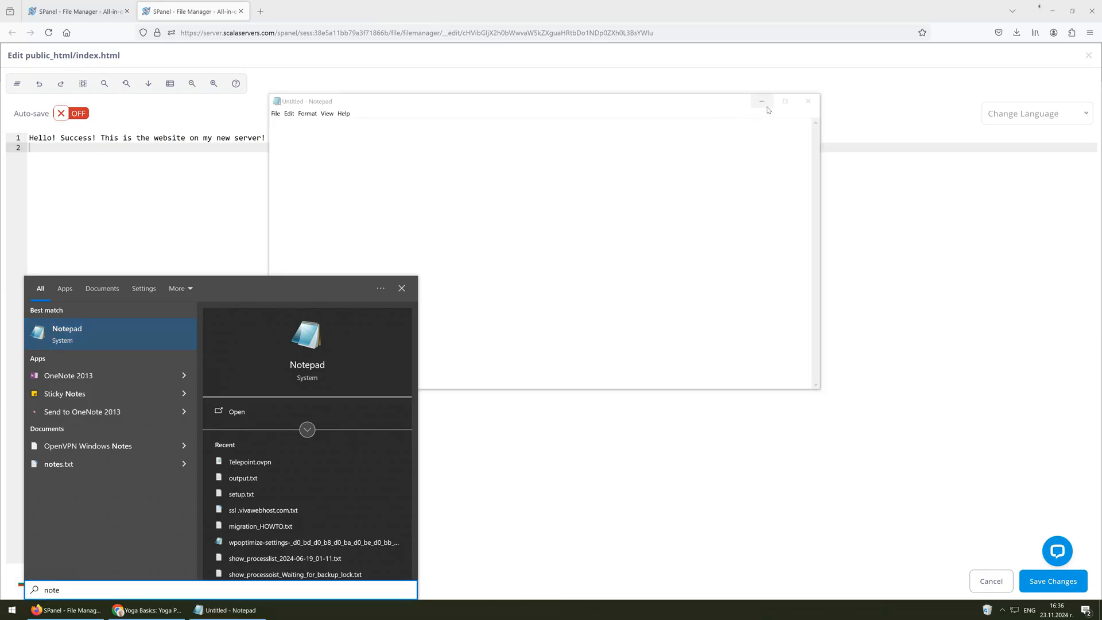
{"action": "left_click", "coordinate": [785, 101]}
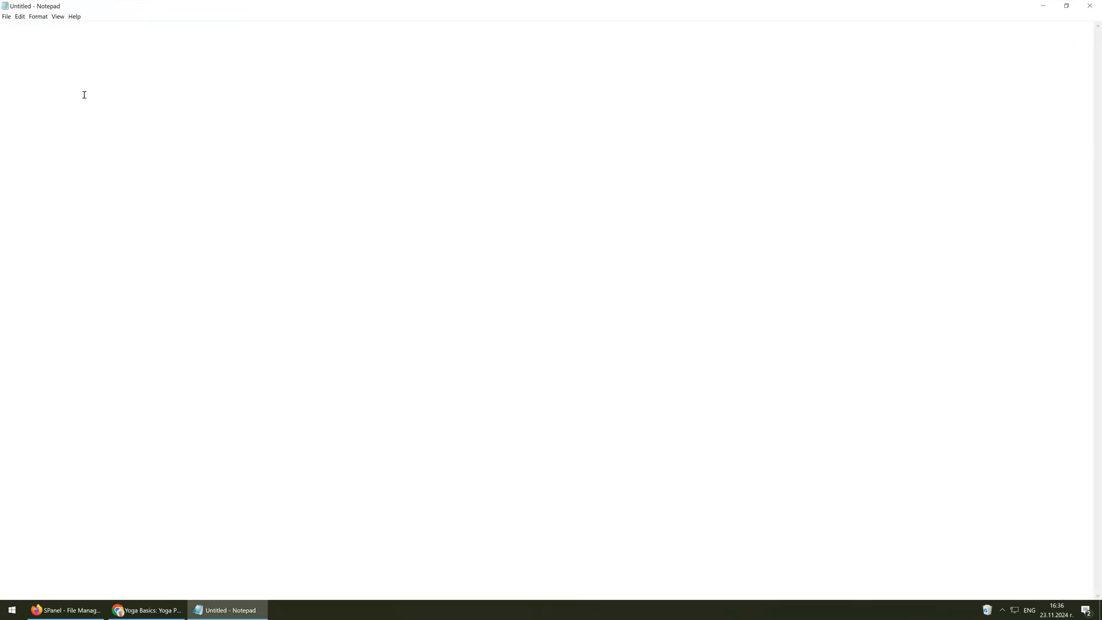
- Start opening a file in Notepad and browse to the Windows folder on Local Disk (C:)
{"action": "left_click", "coordinate": [6, 17]}
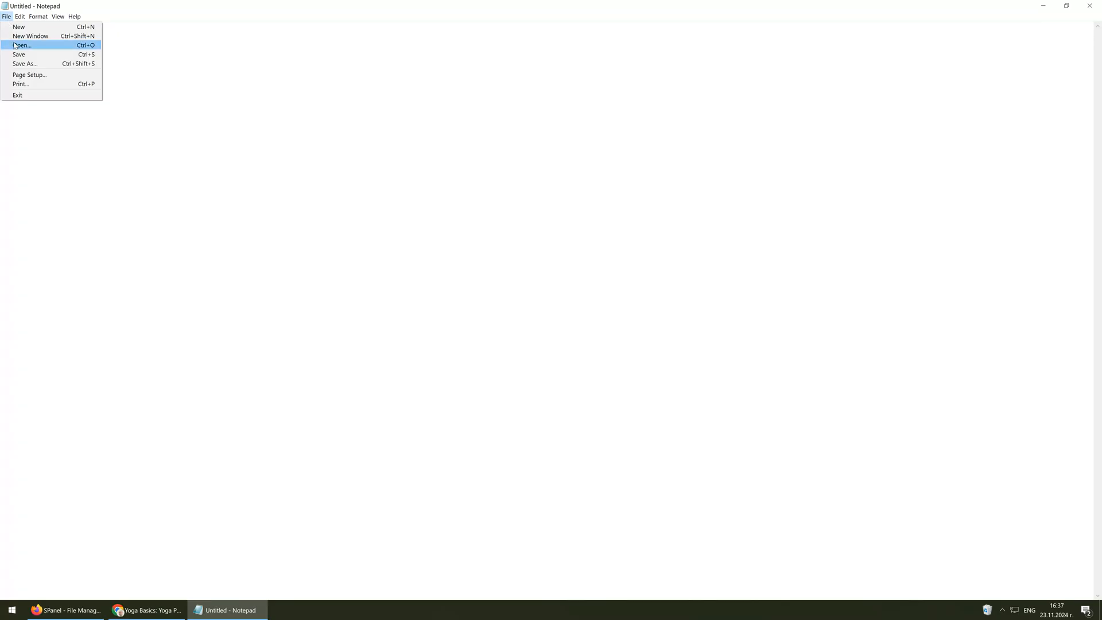
{"action": "left_click", "coordinate": [17, 45]}
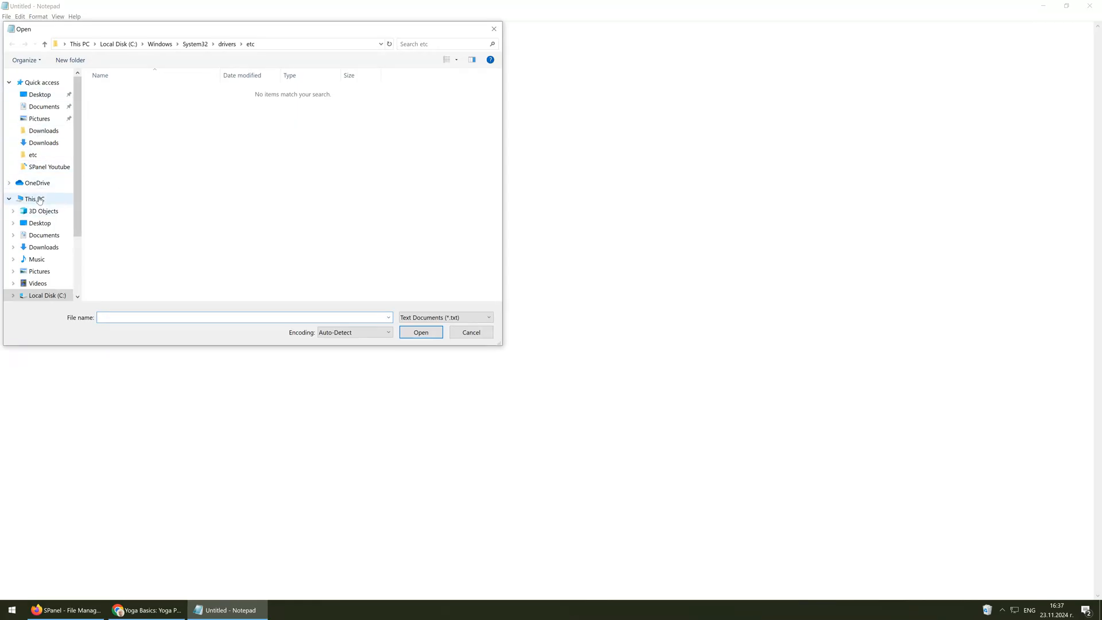
{"action": "left_click", "coordinate": [39, 200]}
{"action": "double_click", "coordinate": [177, 193]}
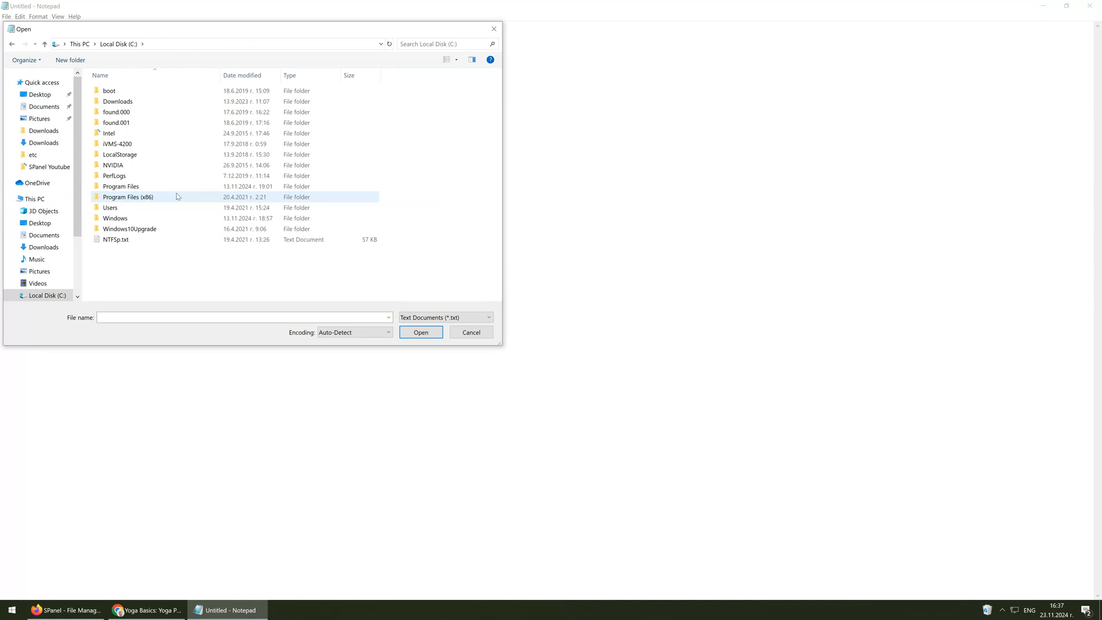
{"action": "double_click", "coordinate": [132, 220]}
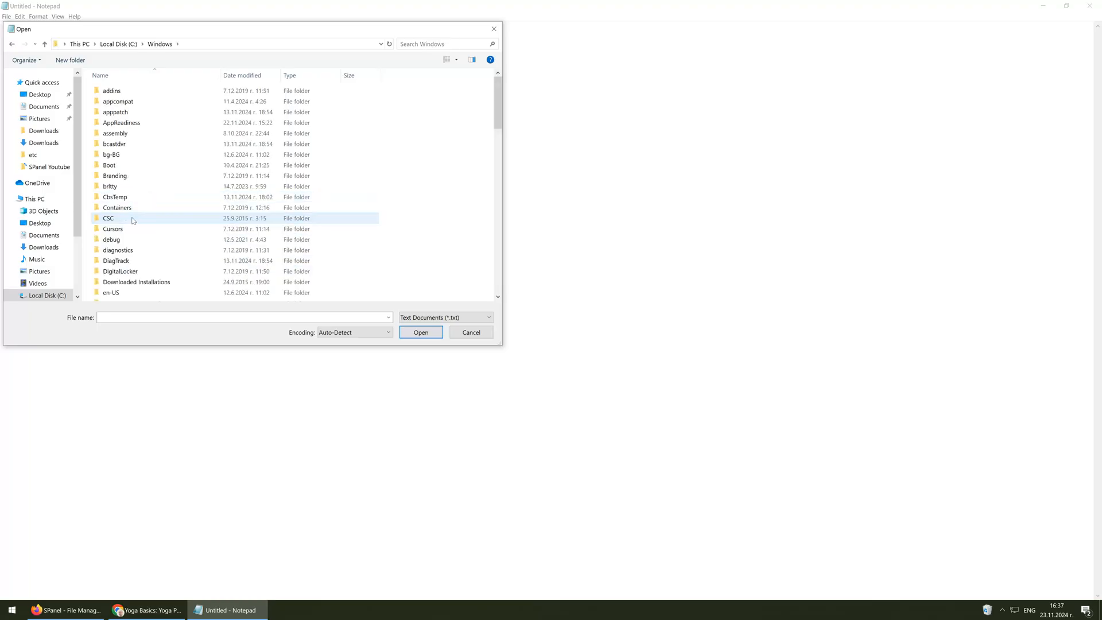
- Locate the System32 folder inside the Windows folder and open it
{"action": "left_click", "coordinate": [129, 148]}
{"action": "key", "text": "d"}
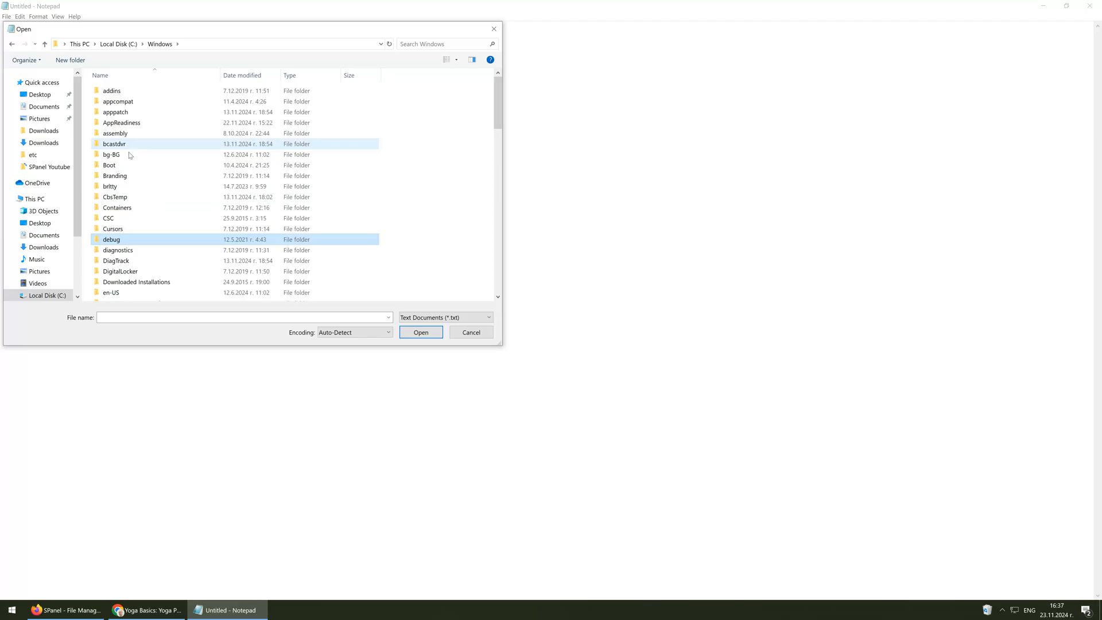
{"action": "scroll", "coordinate": [139, 201], "scroll_direction": "down", "scroll_amount": 2}
{"action": "scroll", "coordinate": [140, 201], "scroll_direction": "down", "scroll_amount": 3}
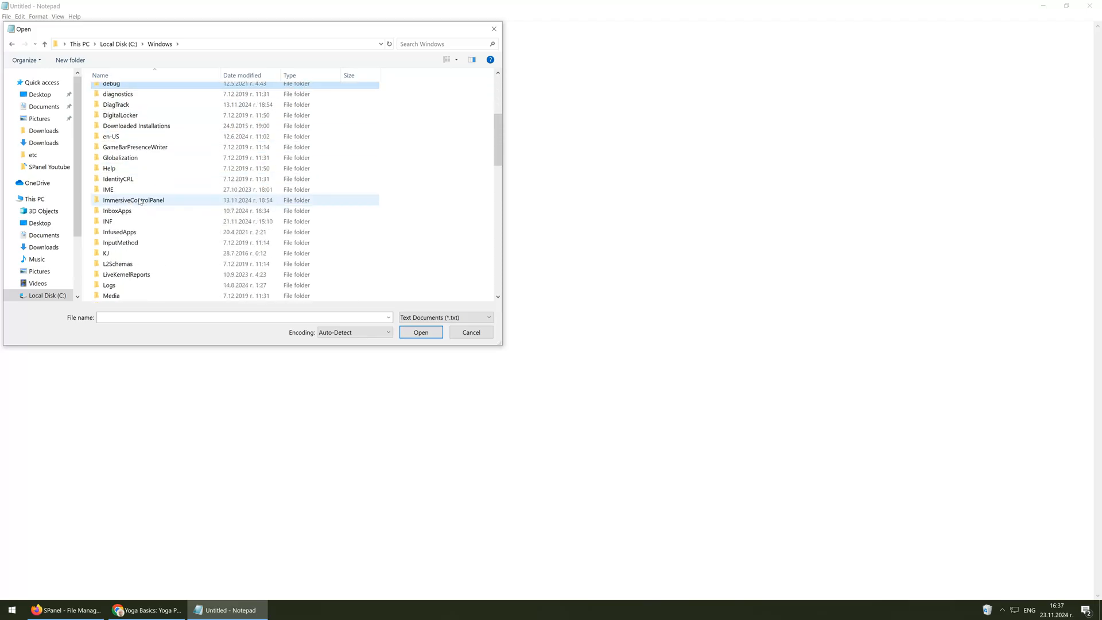
{"action": "scroll", "coordinate": [139, 201], "scroll_direction": "up", "scroll_amount": 4}
{"action": "key", "text": "s"}
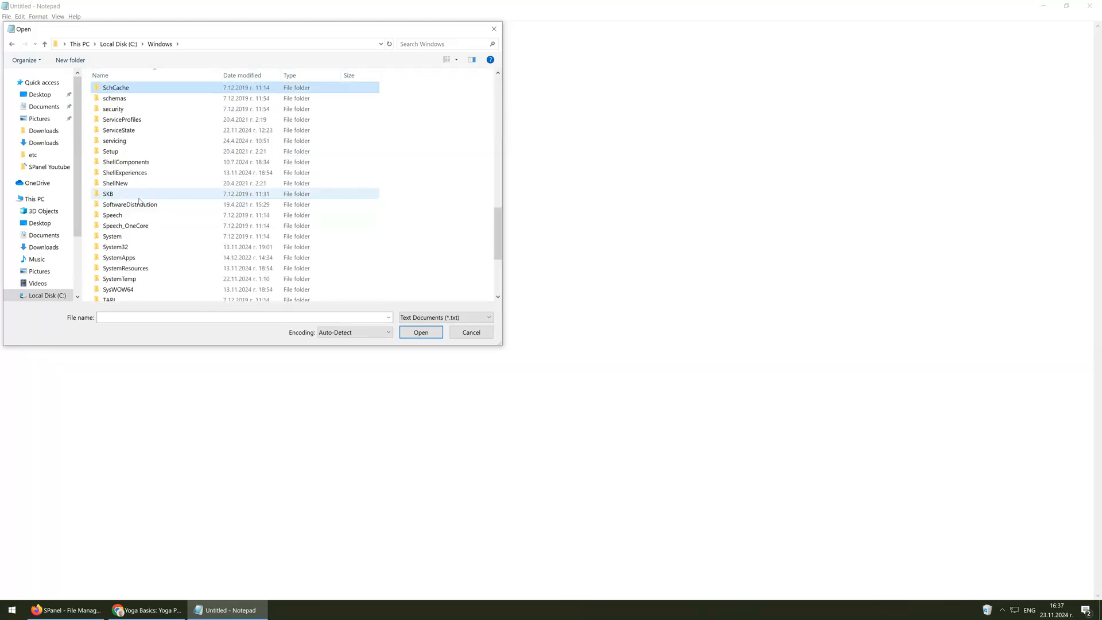
{"action": "left_click", "coordinate": [122, 248]}
{"action": "double_click", "coordinate": [122, 248]}
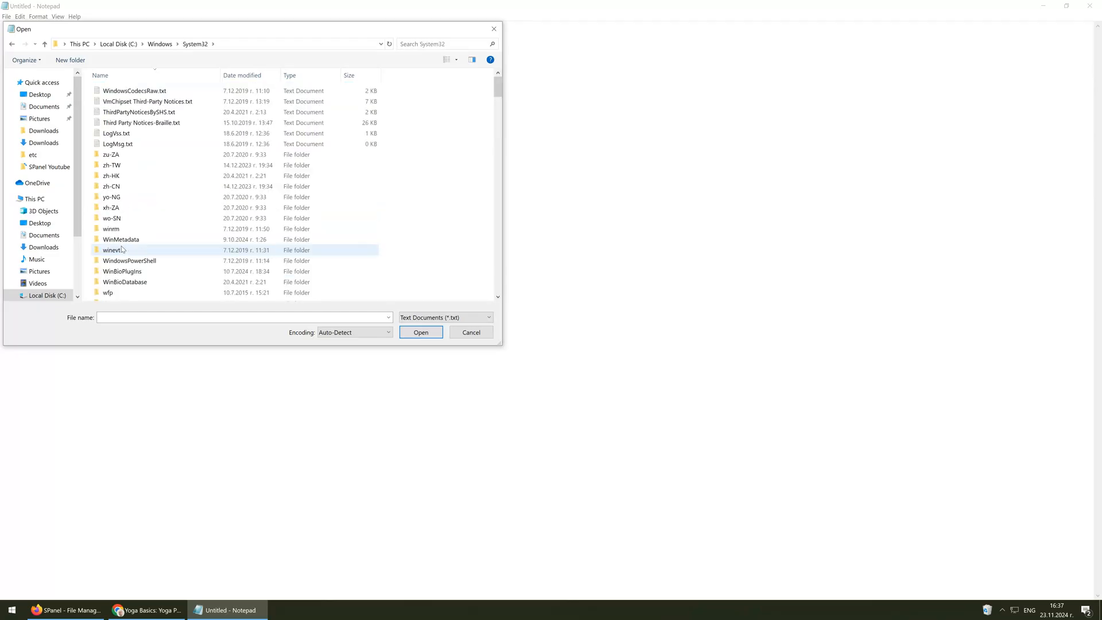
- Browse to drivers\etc within System32, show all file types, and open the hosts file
{"action": "key", "text": "d"}
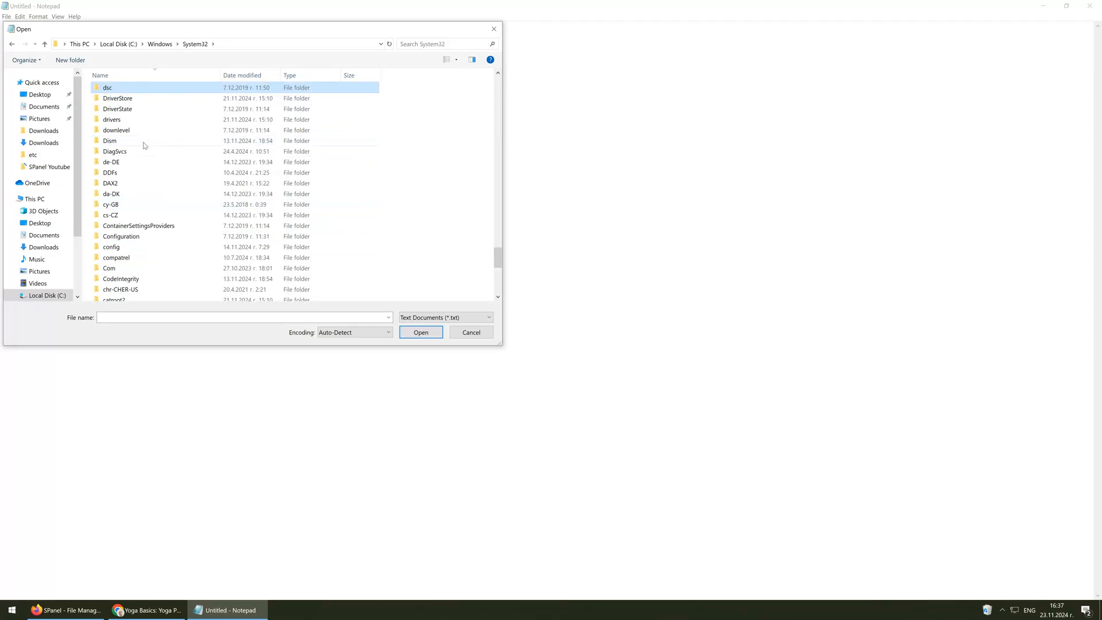
{"action": "double_click", "coordinate": [111, 120]}
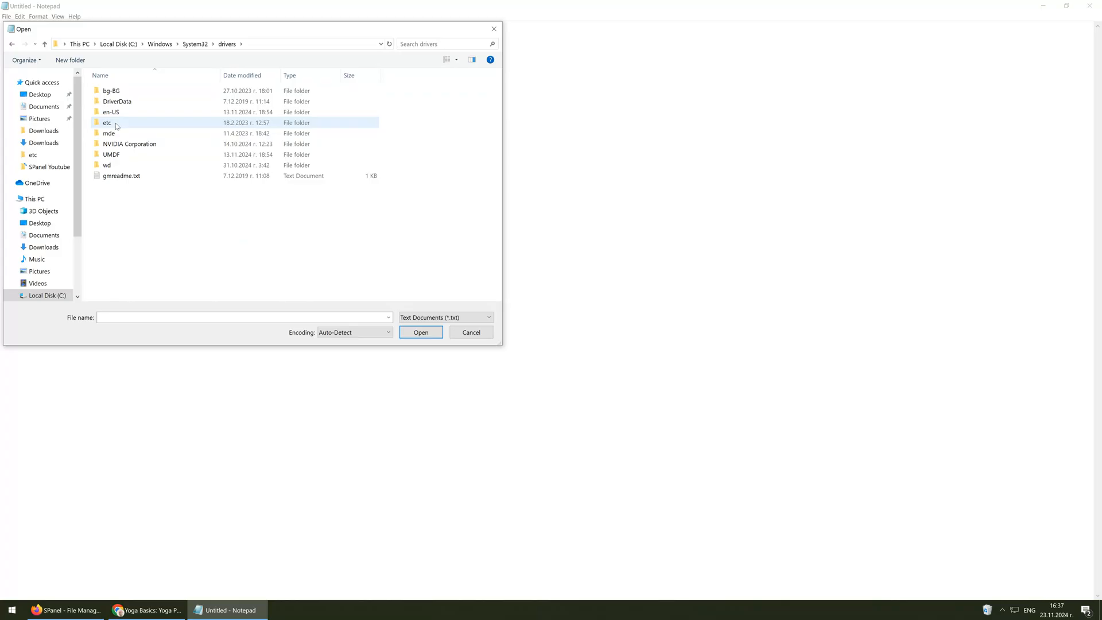
{"action": "double_click", "coordinate": [117, 126]}
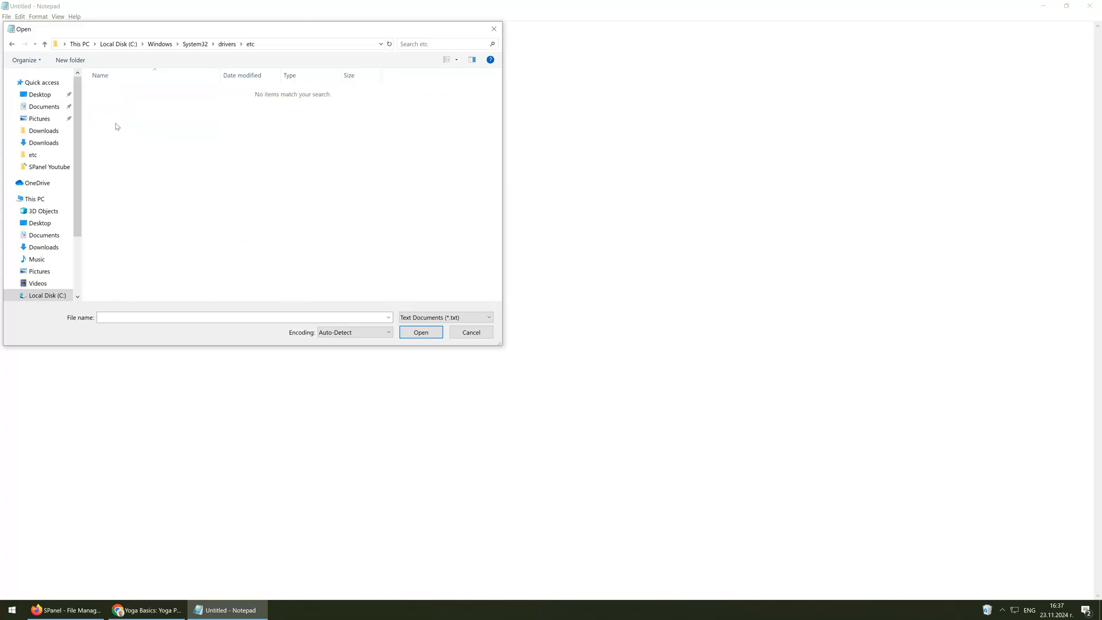
{"action": "left_click", "coordinate": [433, 319]}
{"action": "left_click", "coordinate": [430, 336]}
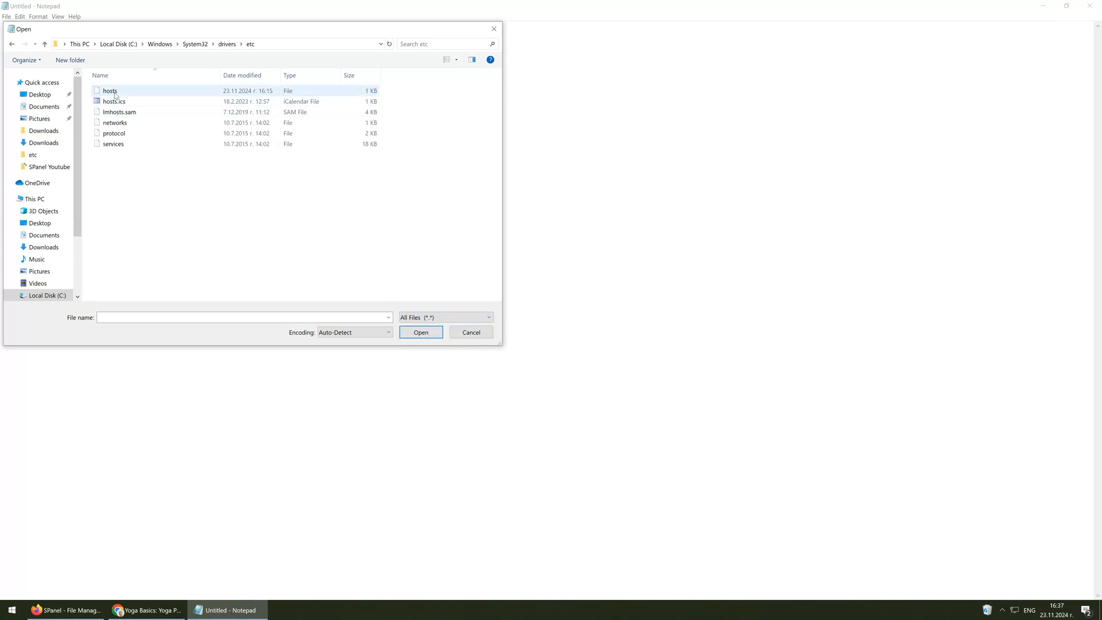
{"action": "double_click", "coordinate": [110, 92]}
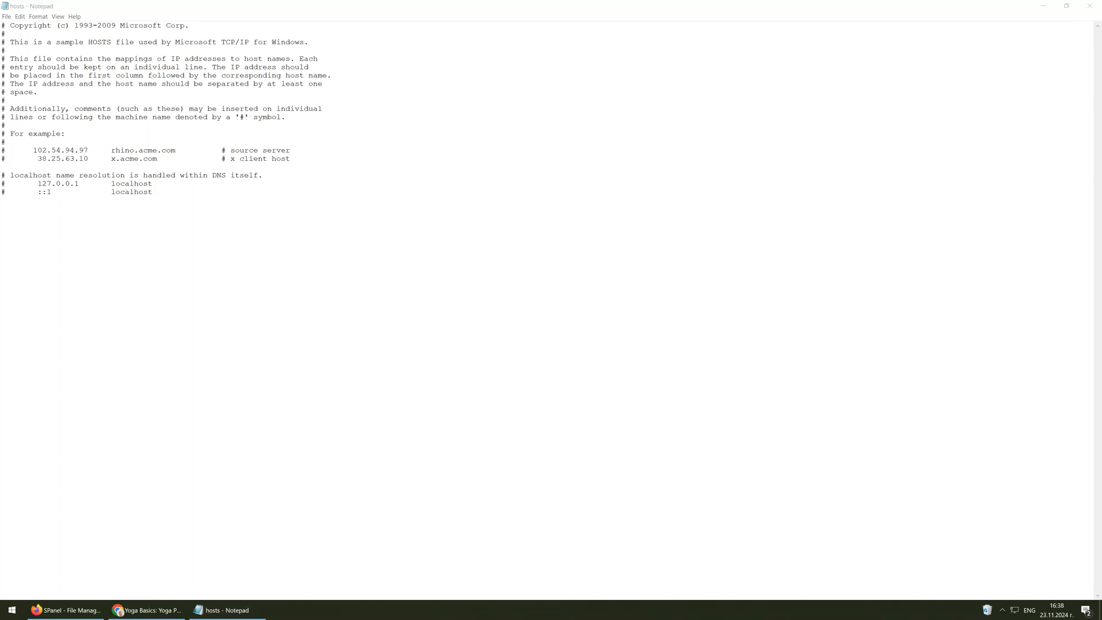
{"action": "left_click", "coordinate": [146, 245]}
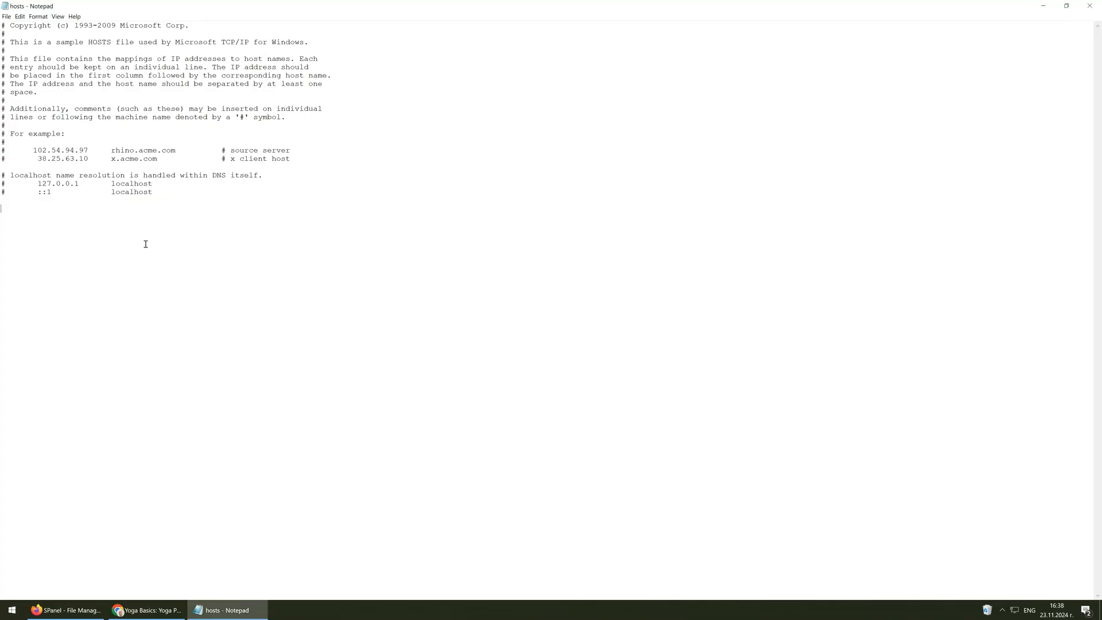
{"action": "type", "text": "78.128.60.226"}
{"action": "type", "text": "www.yogabasi"}
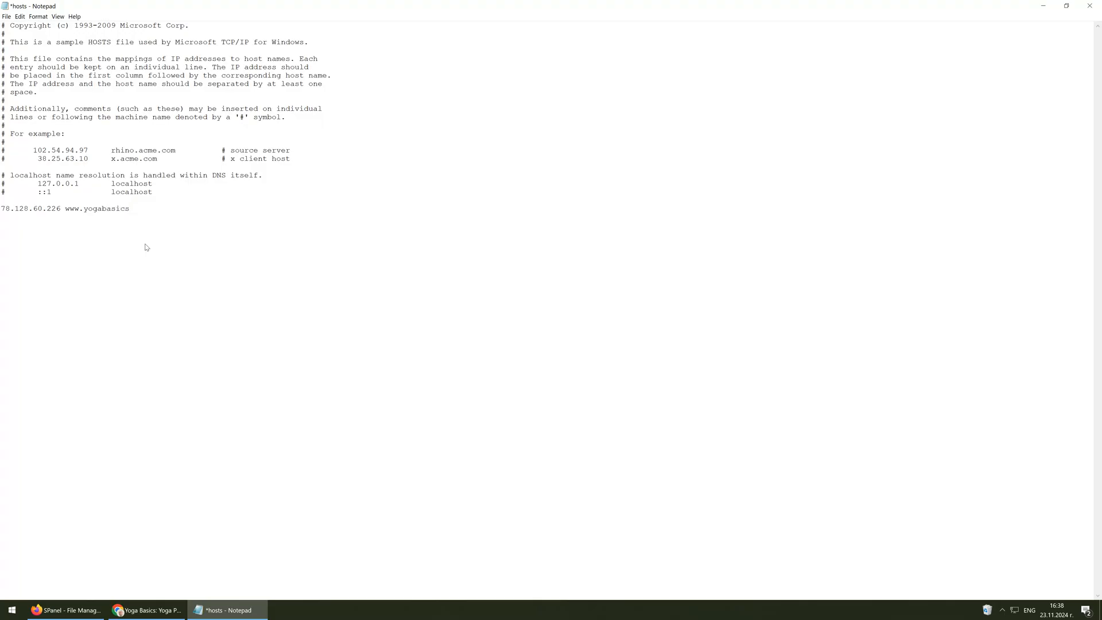
{"action": "type", "text": ".com yogabasics.com"}
{"action": "key", "text": "ctrl+s"}
- Switch to Chrome and open the Yoga Basics logo link in an incognito window
{"action": "left_click", "coordinate": [133, 615]}
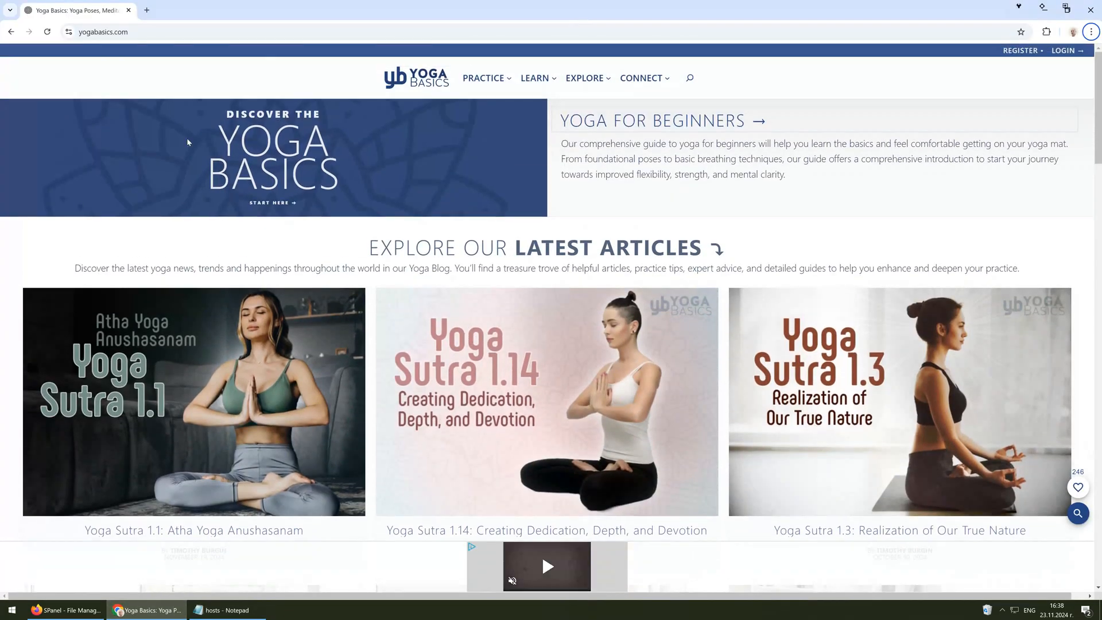
{"action": "right_click", "coordinate": [408, 79]}
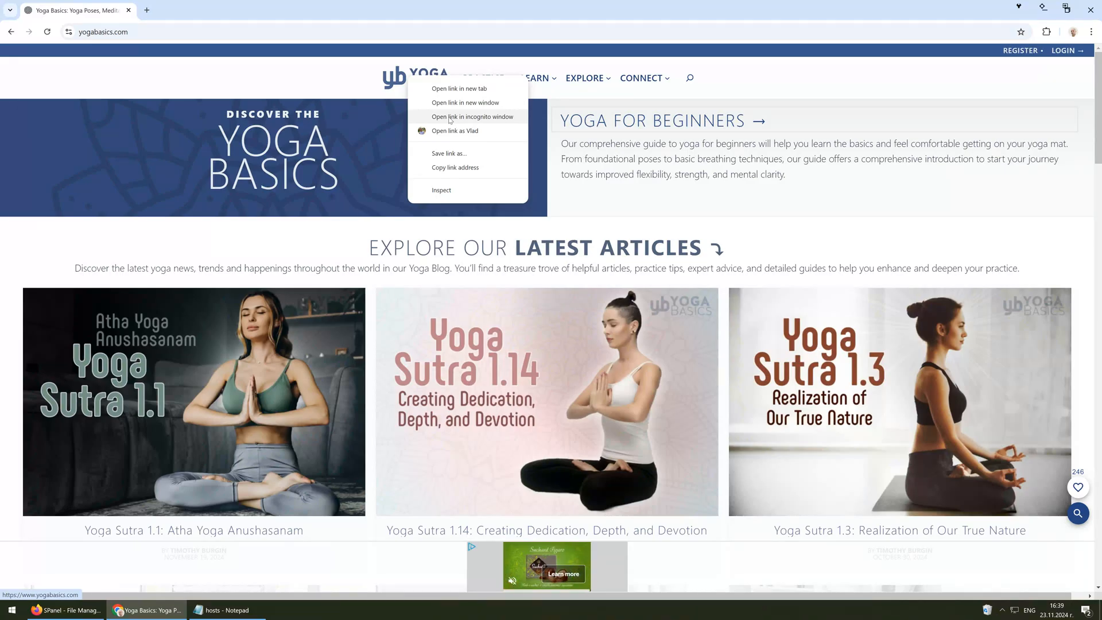
{"action": "left_click", "coordinate": [450, 118]}
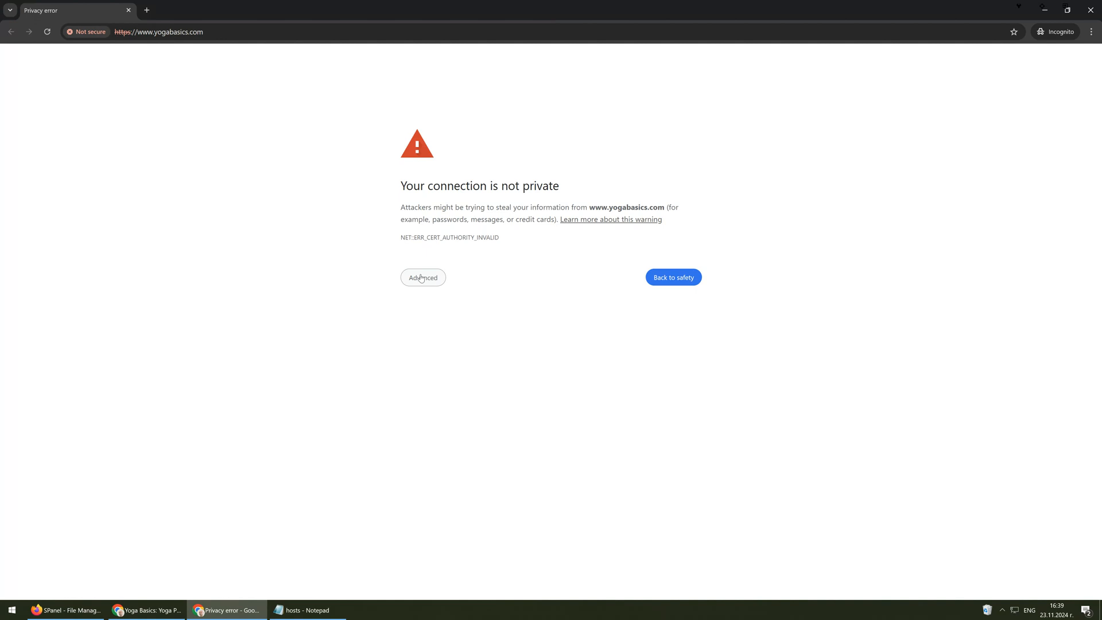
{"action": "left_click", "coordinate": [421, 278]}
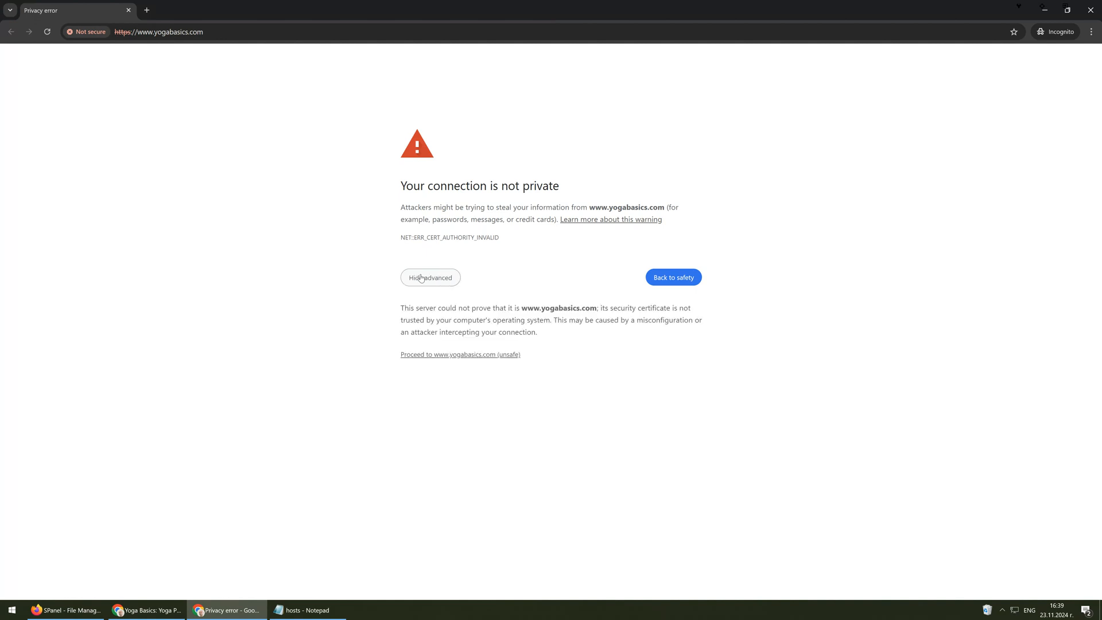
{"action": "left_click", "coordinate": [438, 354]}
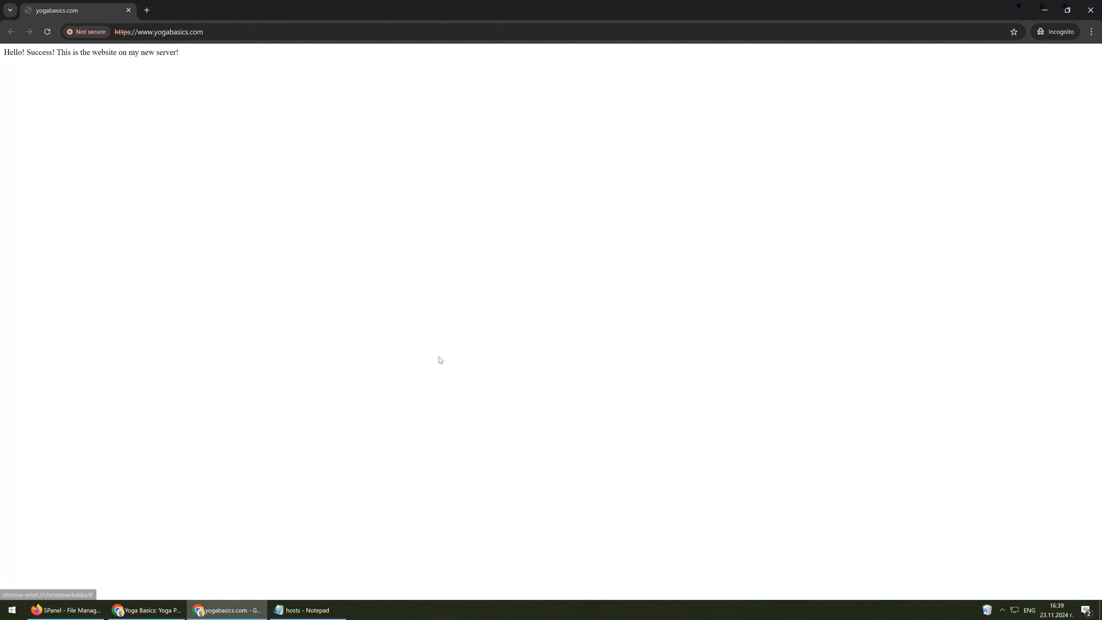
{"action": "triple_click", "coordinate": [144, 49]}
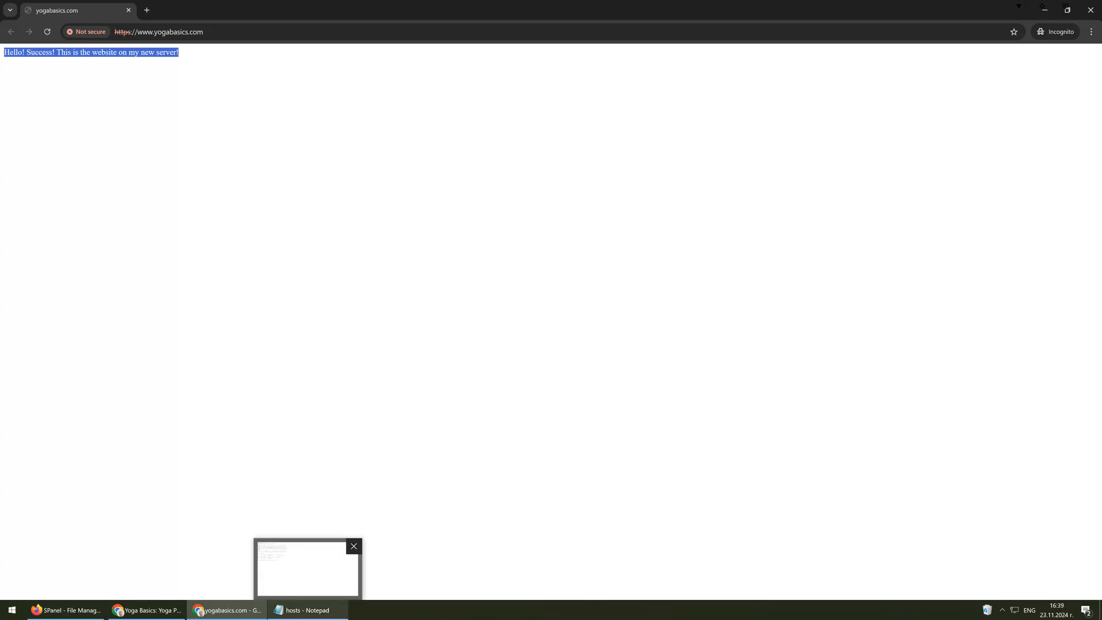
{"action": "left_click", "coordinate": [304, 610]}
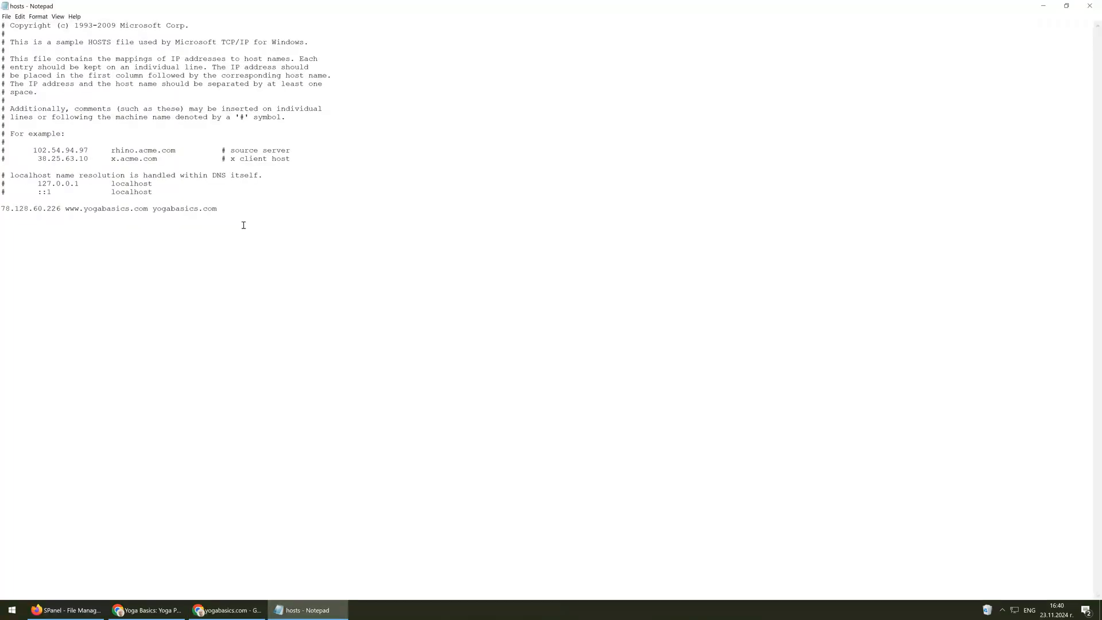
{"action": "key", "text": "shift+Home"}
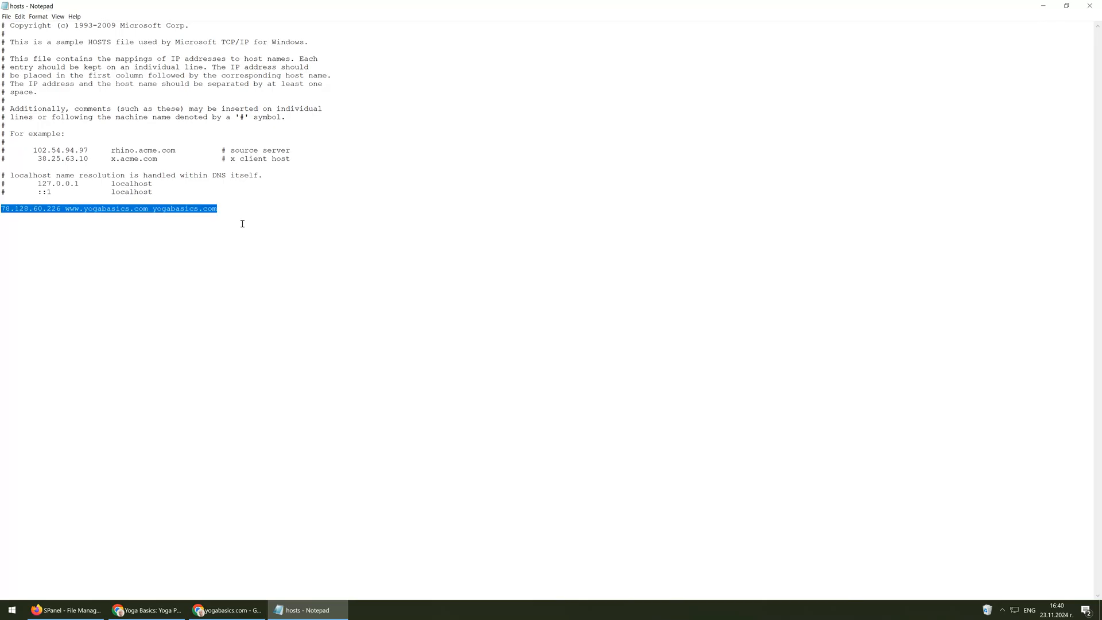
{"action": "key", "text": "Delete"}
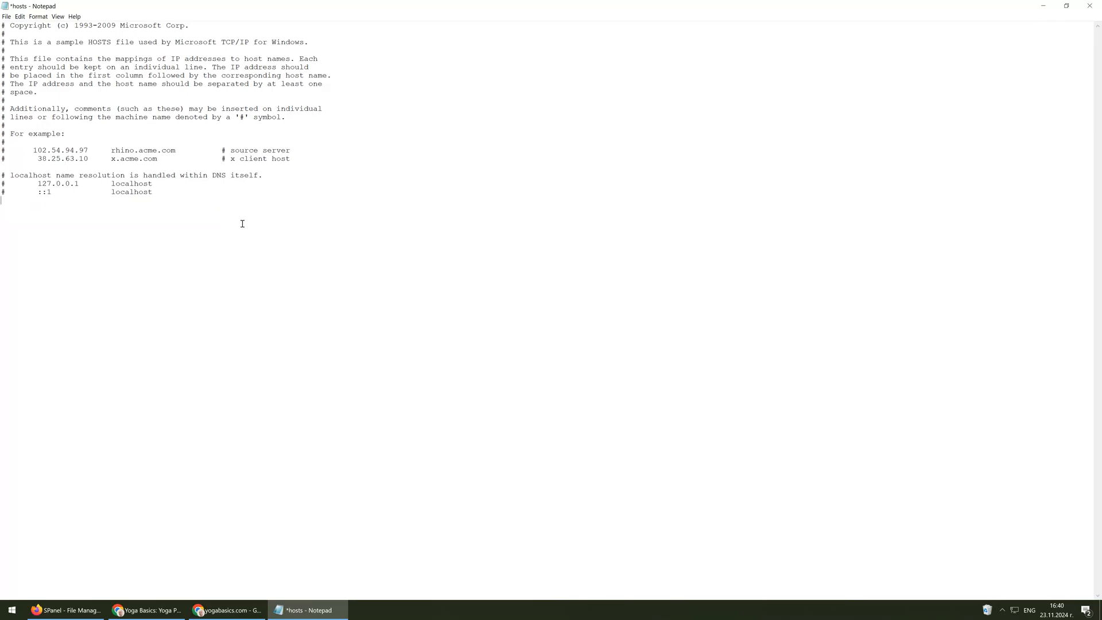
{"action": "key", "text": "ctrl+s"}
- Switch to the regular Chrome window, load the Yoga Basics home page again from its logo and look through it
{"action": "left_click", "coordinate": [144, 612]}
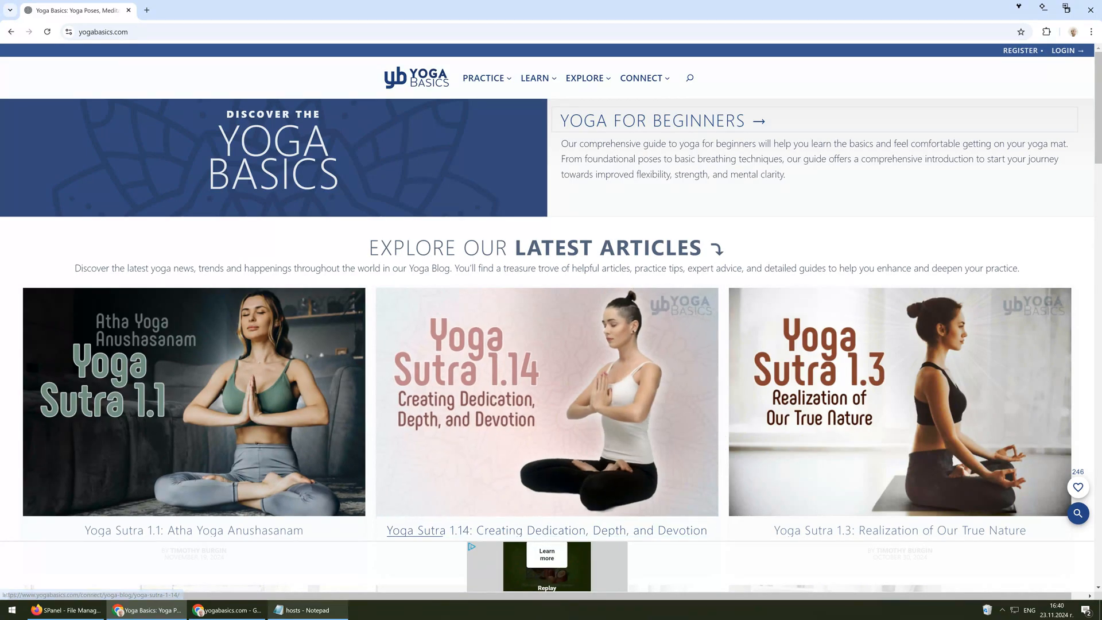
{"action": "left_click", "coordinate": [321, 613]}
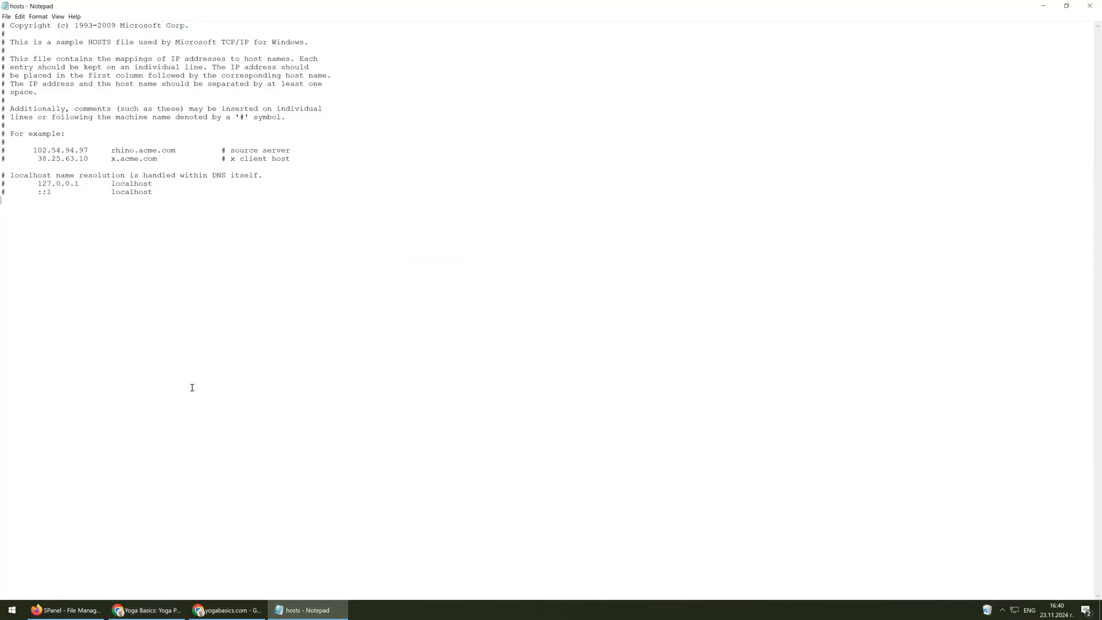
{"action": "key", "text": "alt+Tab"}
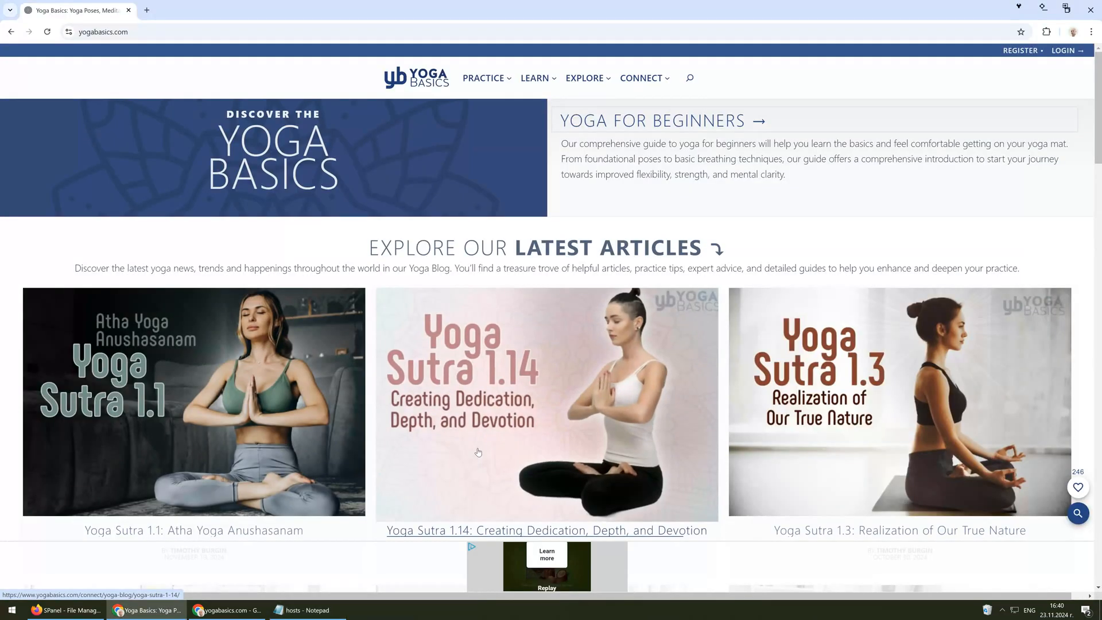
{"action": "key", "text": "alt+Tab"}
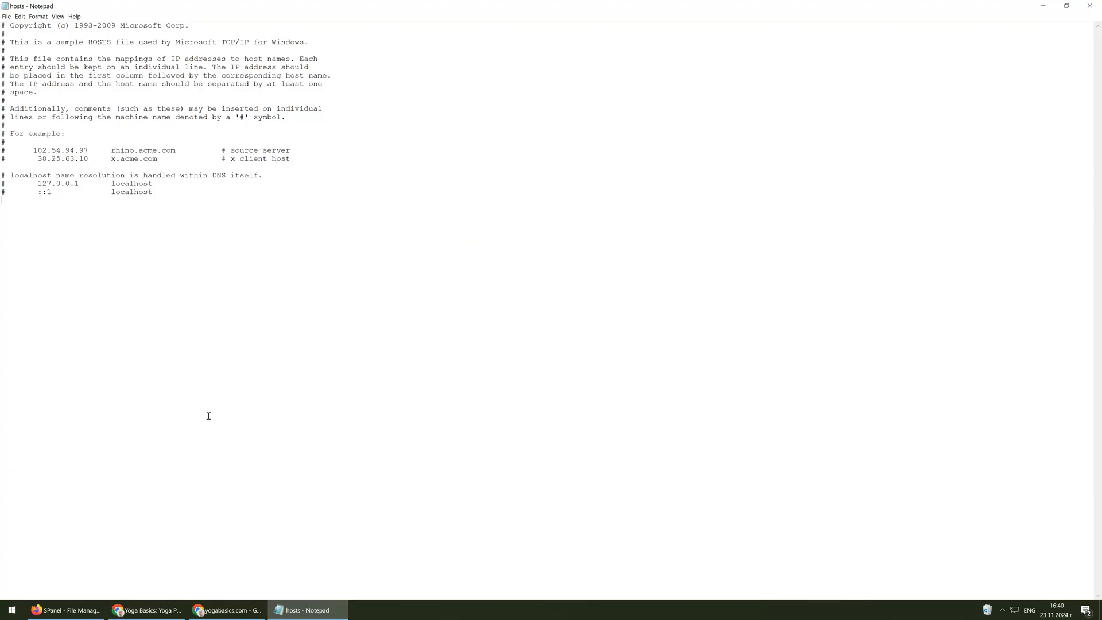
{"action": "mouse_move", "coordinate": [305, 612]}
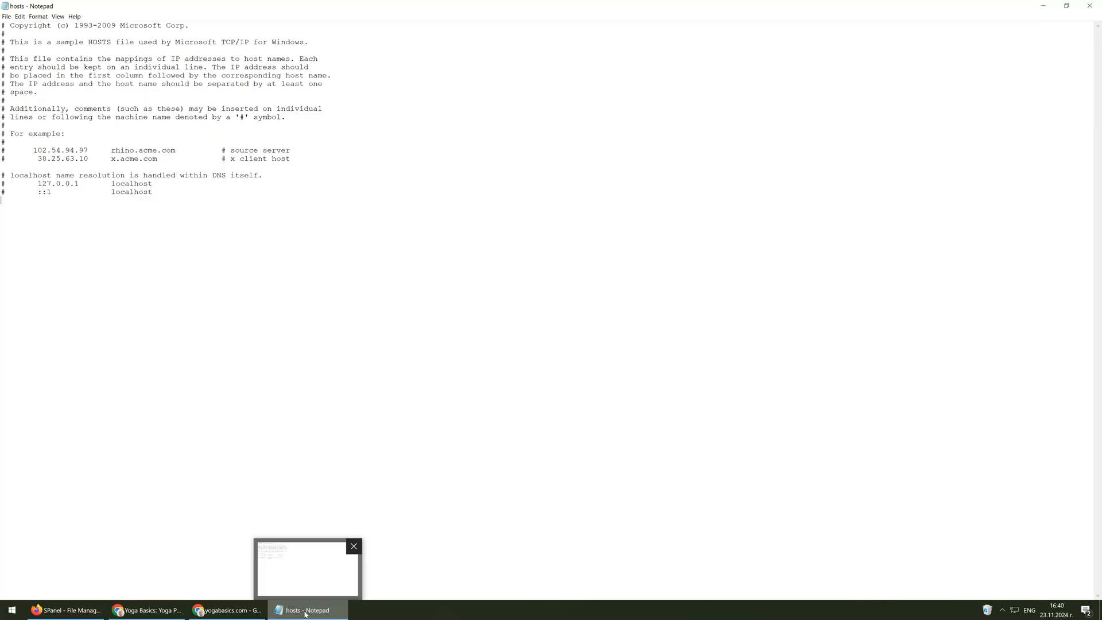
{"action": "left_click", "coordinate": [305, 612]}
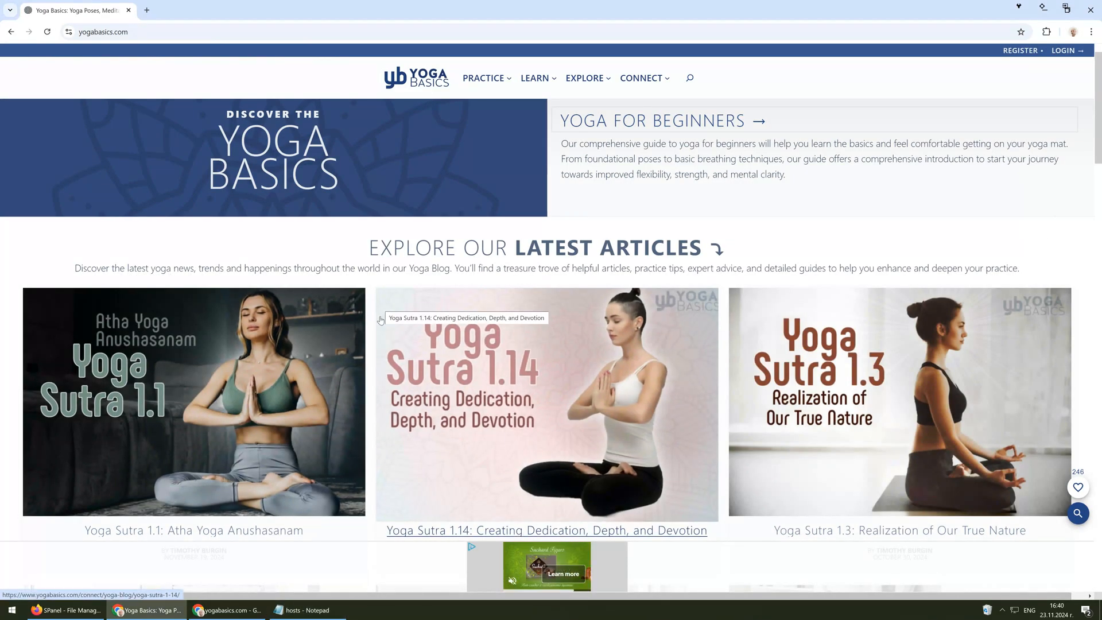
{"action": "left_click", "coordinate": [428, 80]}
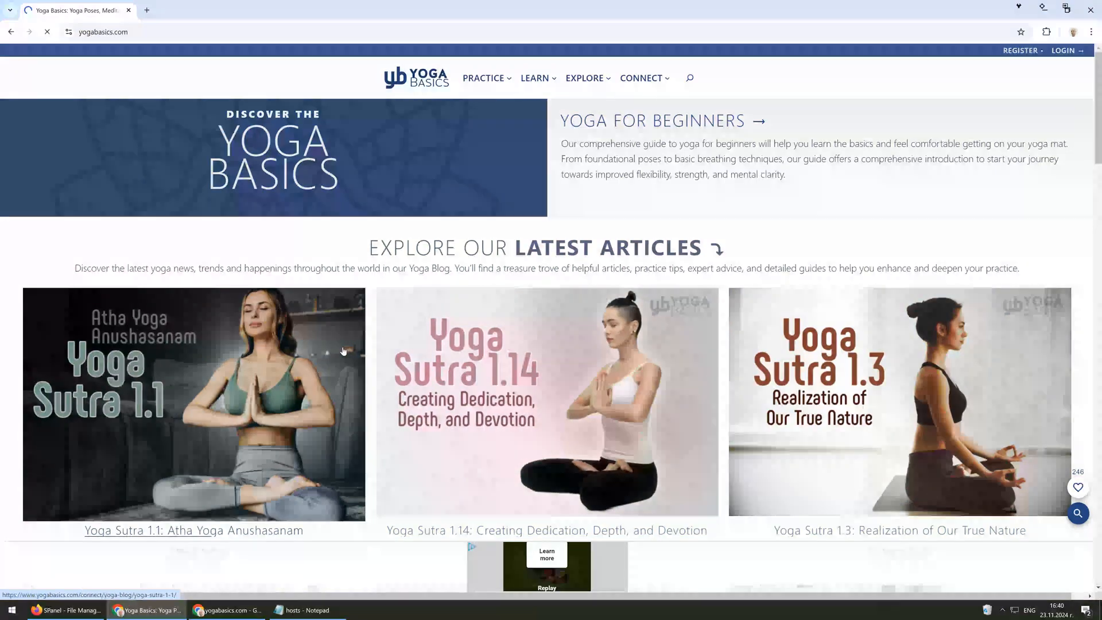
{"action": "scroll", "coordinate": [343, 351], "scroll_direction": "down", "scroll_amount": 1}
{"action": "scroll", "coordinate": [343, 351], "scroll_direction": "down", "scroll_amount": 5}
{"action": "scroll", "coordinate": [343, 351], "scroll_direction": "up", "scroll_amount": 6}
- Switch to SPanel in Firefox and show the File Manager listing of the public_html folder
{"action": "key", "text": "alt+Tab"}
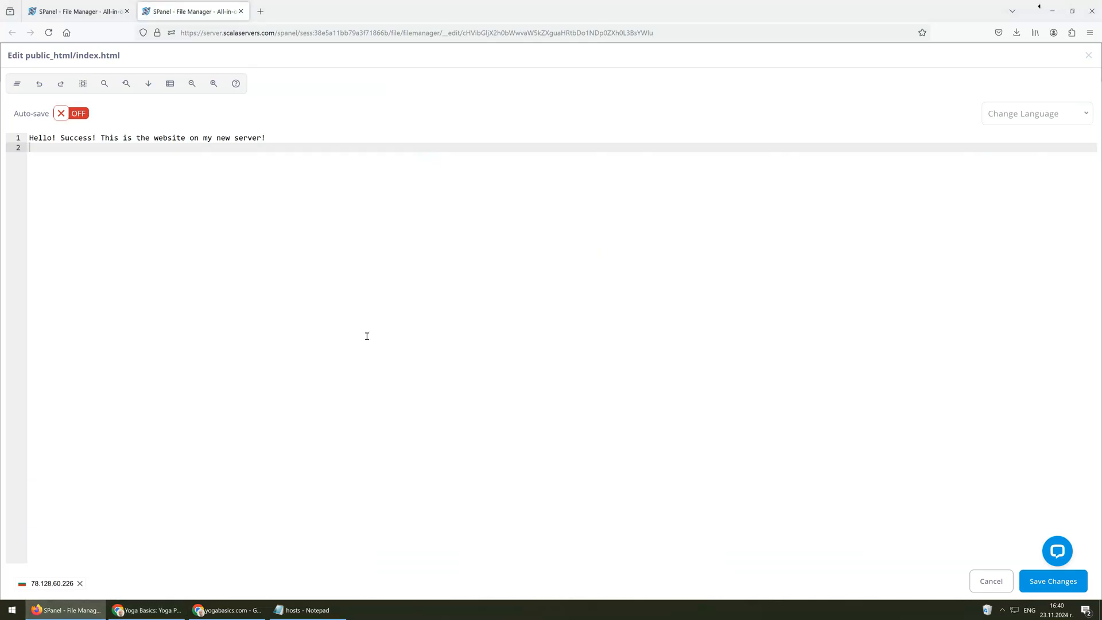
{"action": "left_click", "coordinate": [79, 10]}
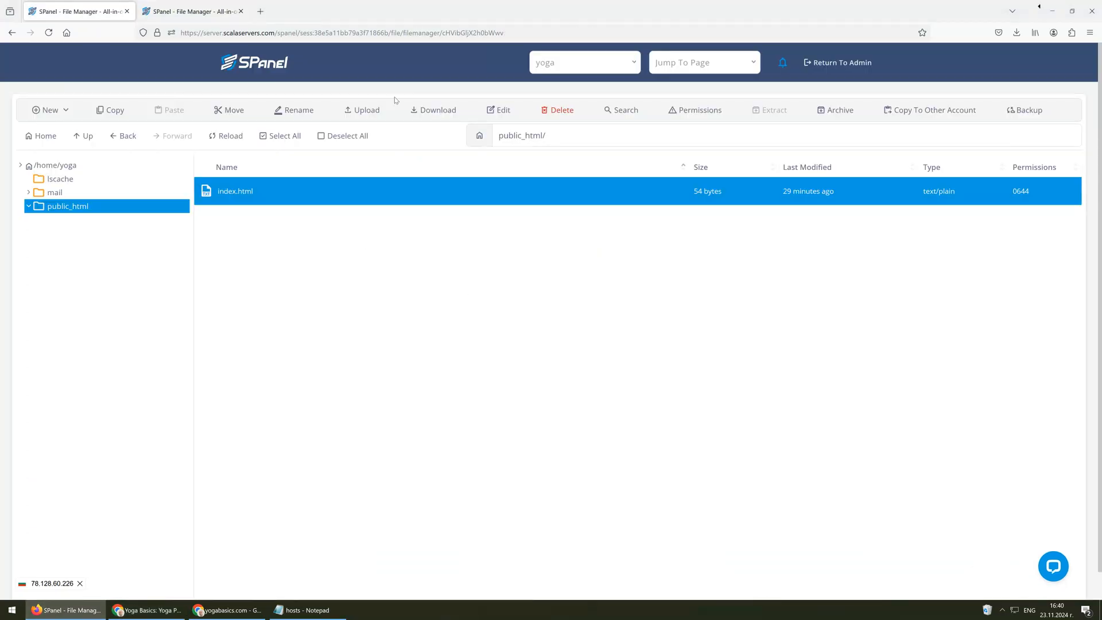